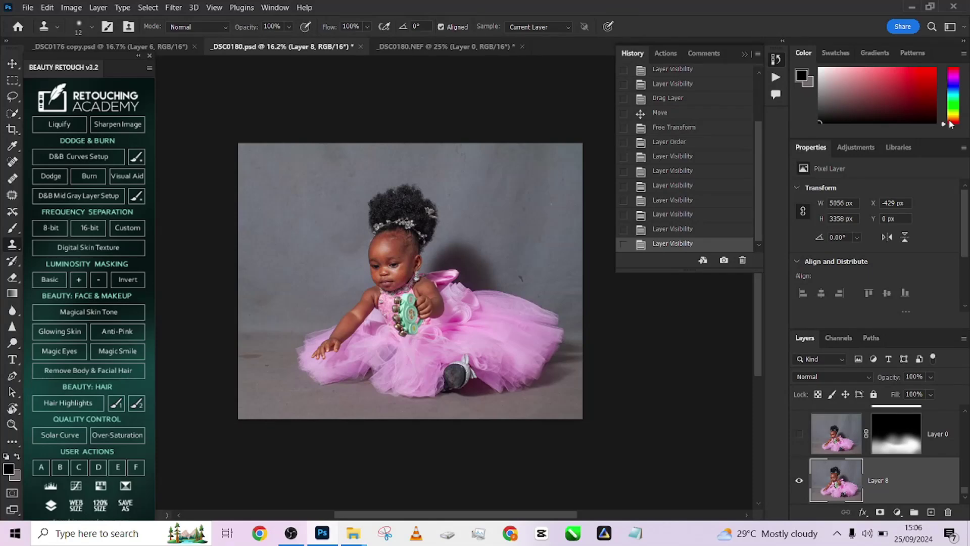
Reset to the Essentials workspace, zoom in, and toggle Layer 0 to compare before and after.
{"action": "left_click", "coordinate": [963, 34]}
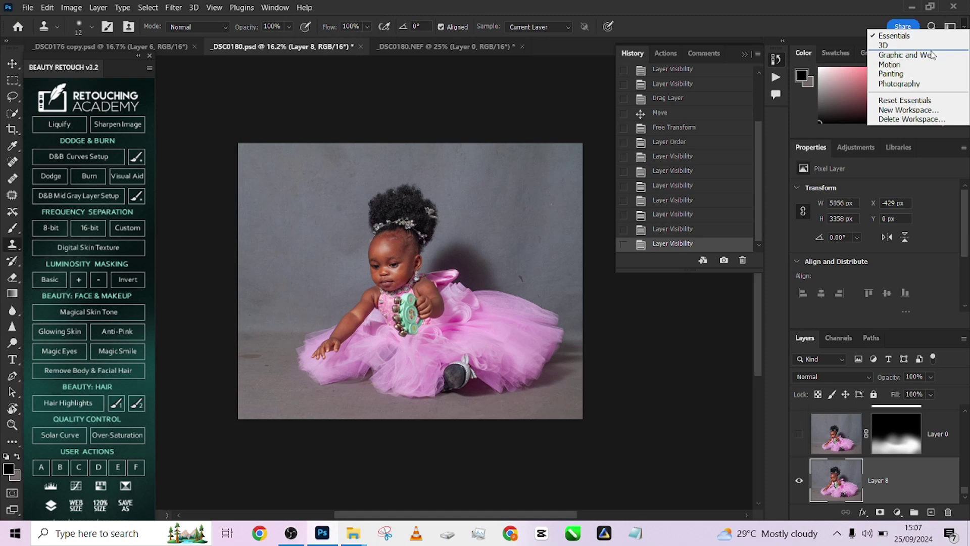
{"action": "left_click", "coordinate": [911, 97]}
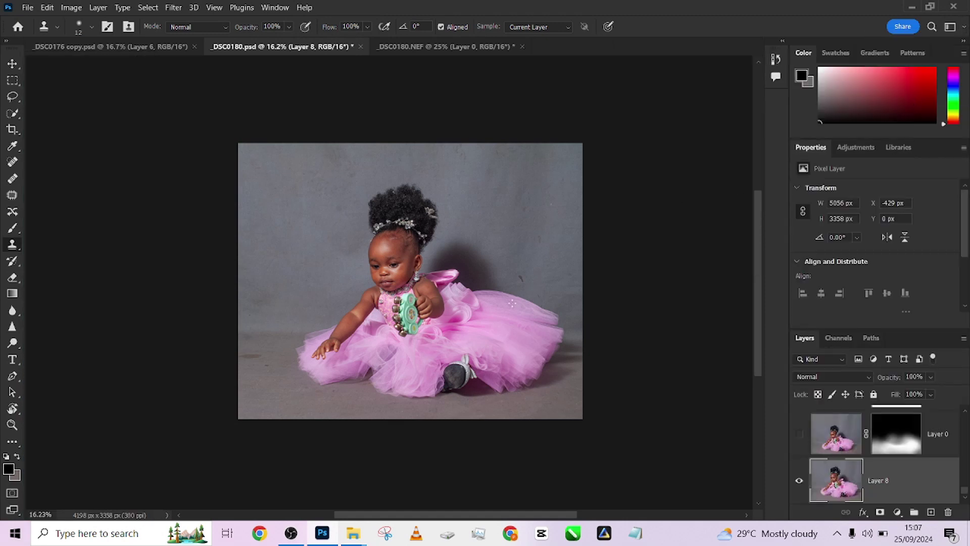
{"action": "scroll", "coordinate": [493, 318], "scroll_direction": "up", "scroll_amount": 2}
{"action": "scroll", "coordinate": [500, 336], "scroll_direction": "up", "scroll_amount": 1}
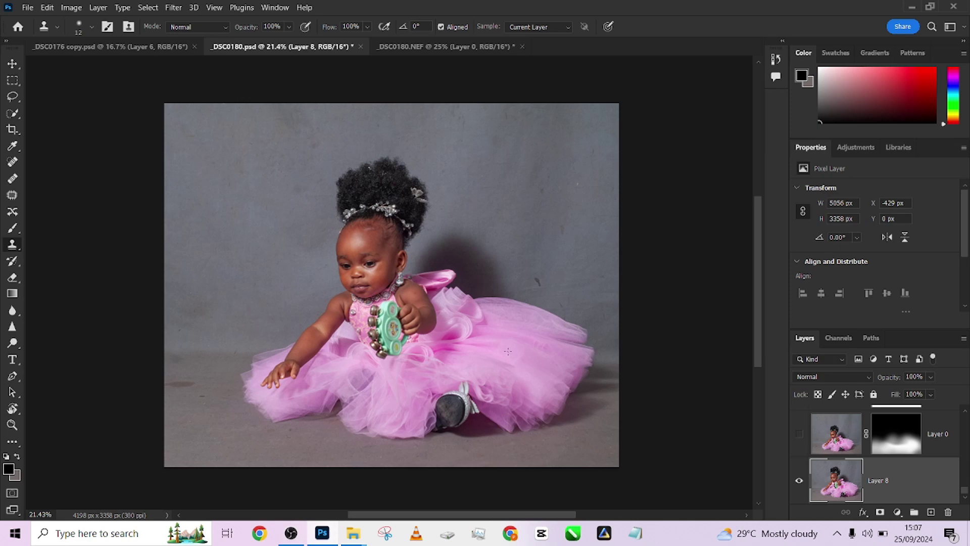
{"action": "left_click", "coordinate": [798, 482], "text": "alt"}
{"action": "left_click", "coordinate": [798, 481], "text": "alt"}
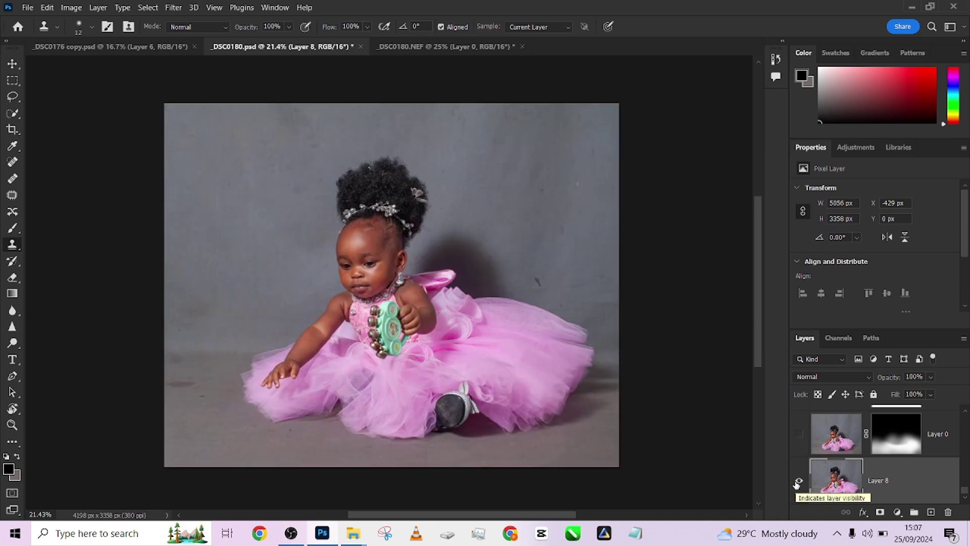
{"action": "left_click", "coordinate": [798, 481], "text": "alt"}
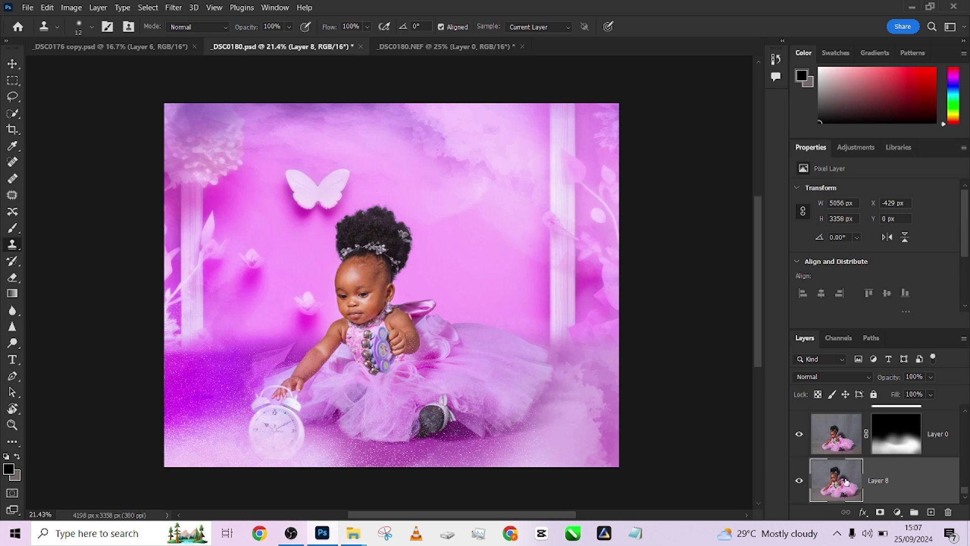
Hide Layer 0 and Layer 8 and turn on Background copy to view the cut-out alone.
{"action": "left_click", "coordinate": [798, 433]}
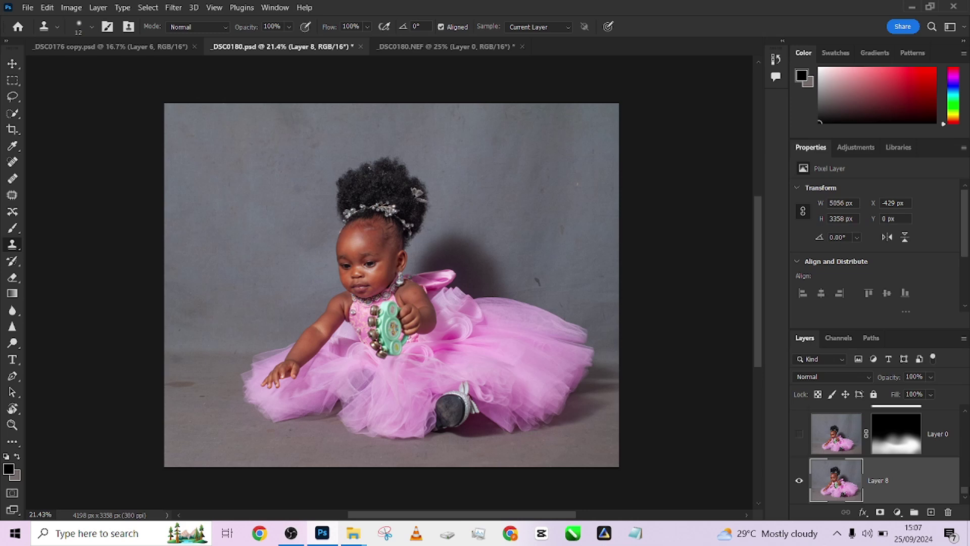
{"action": "scroll", "coordinate": [884, 455], "scroll_direction": "up", "scroll_amount": 3}
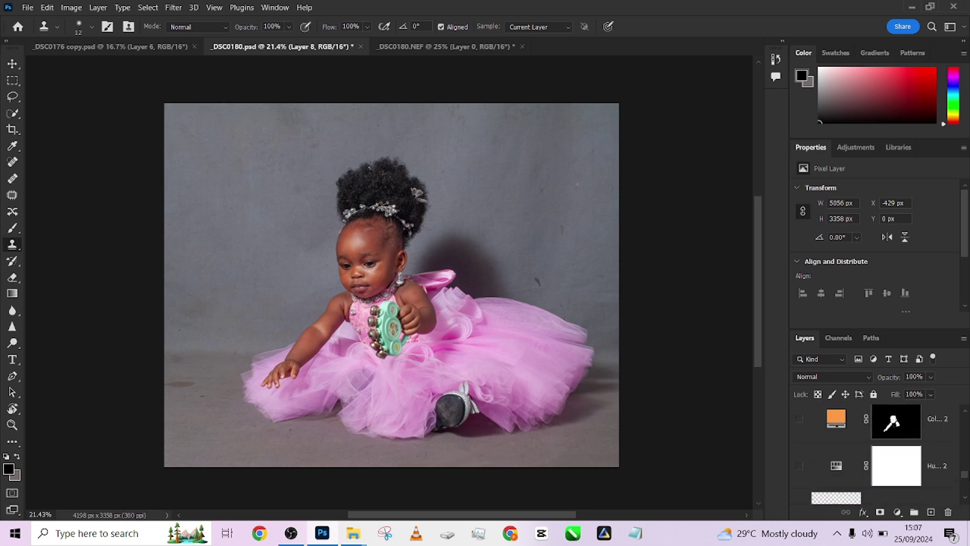
{"action": "scroll", "coordinate": [838, 479], "scroll_direction": "down", "scroll_amount": 1}
{"action": "left_click", "coordinate": [799, 469]}
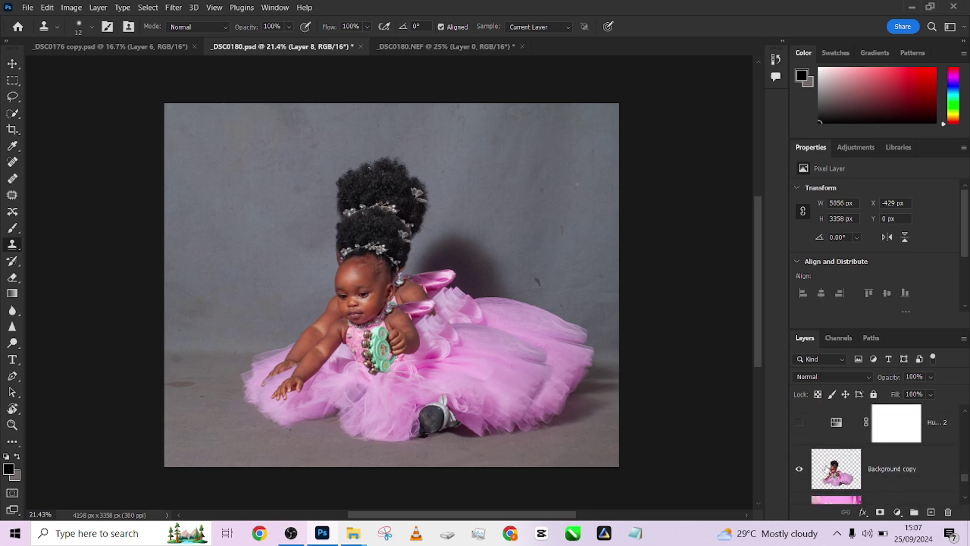
{"action": "scroll", "coordinate": [828, 469], "scroll_direction": "down", "scroll_amount": 3}
{"action": "left_click", "coordinate": [800, 482]}
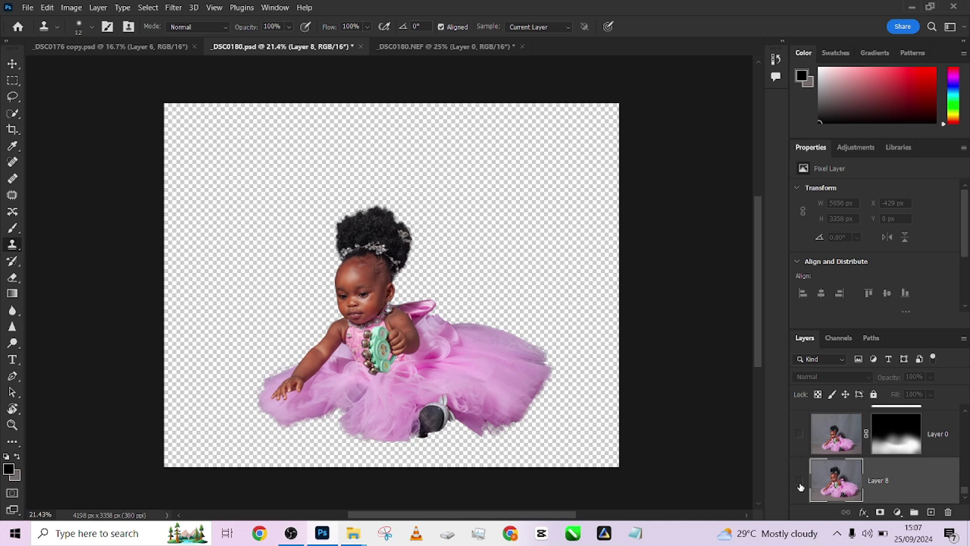
Turn on the pink Color Fill 1, then toggle Layer 0 to blend the floor shadows back in.
{"action": "left_click", "coordinate": [965, 413]}
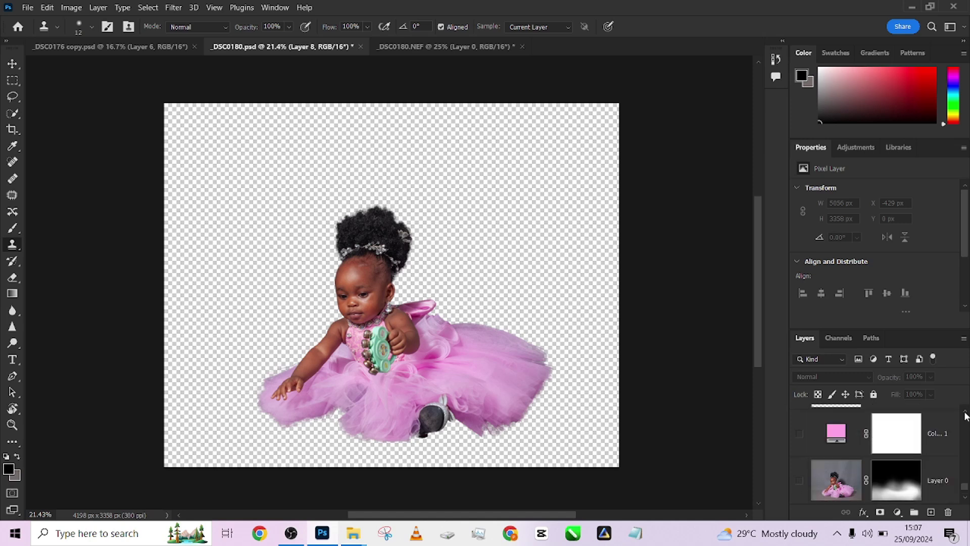
{"action": "left_click", "coordinate": [799, 433]}
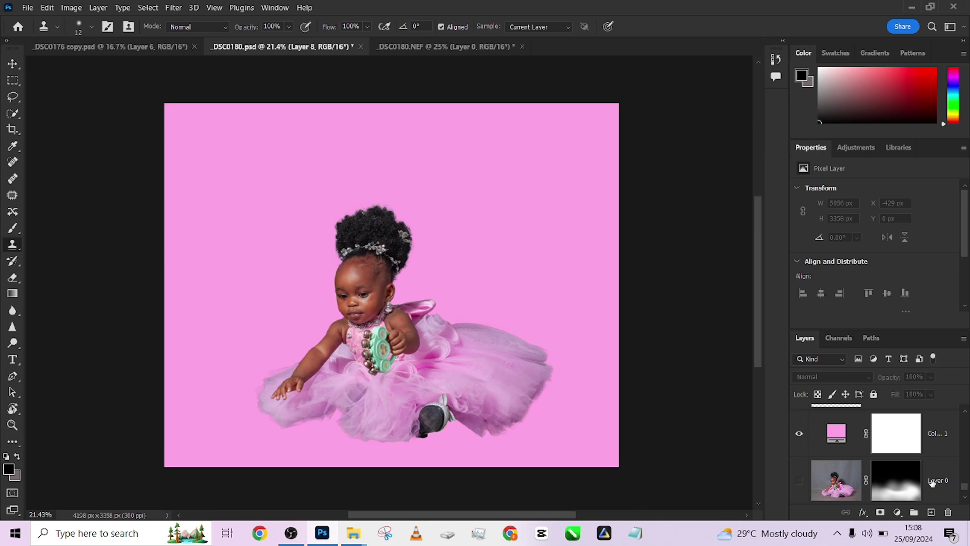
{"action": "left_click", "coordinate": [799, 480]}
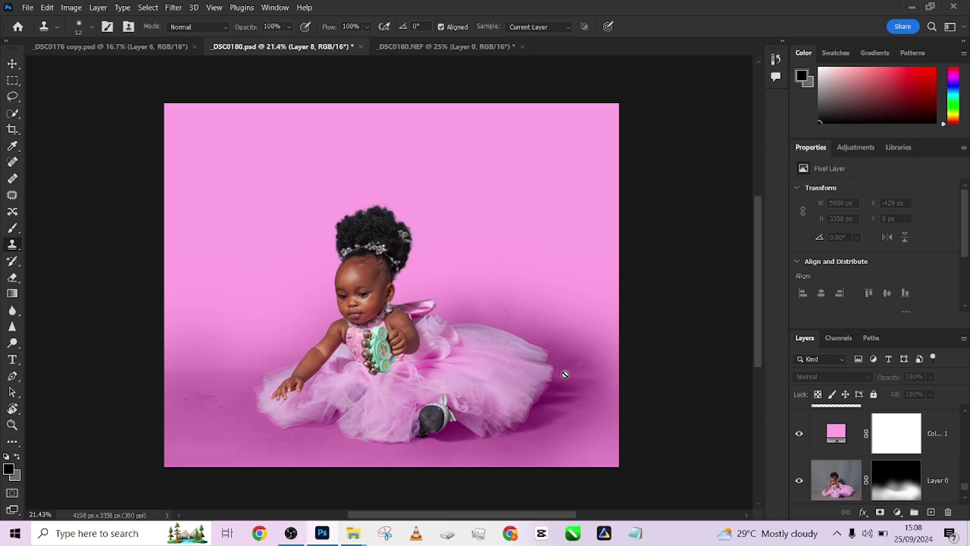
{"action": "left_click", "coordinate": [799, 485]}
{"action": "left_click", "coordinate": [799, 486]}
Turn on layer 1 (8)'s flower, butterfly and pillar backdrop and view it alone.
{"action": "left_click", "coordinate": [964, 413]}
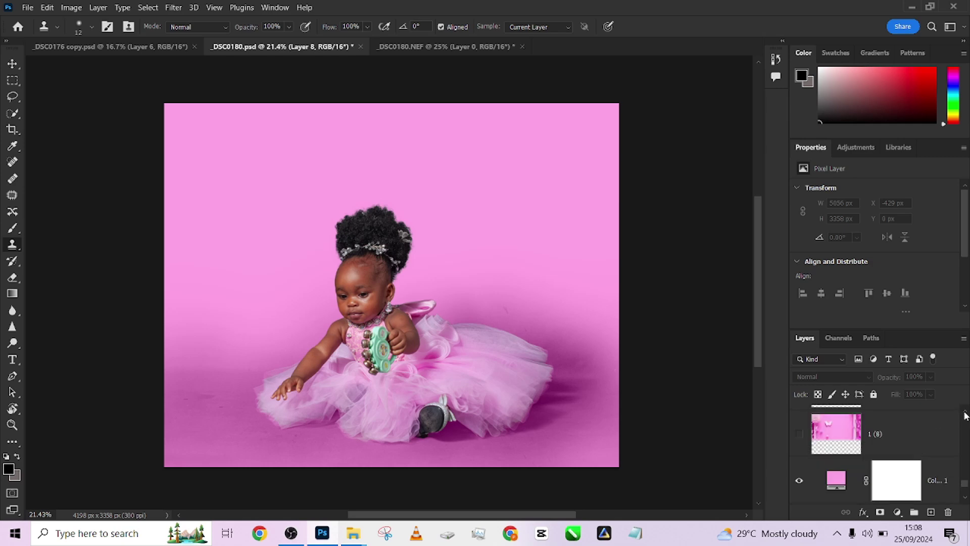
{"action": "left_click", "coordinate": [800, 435]}
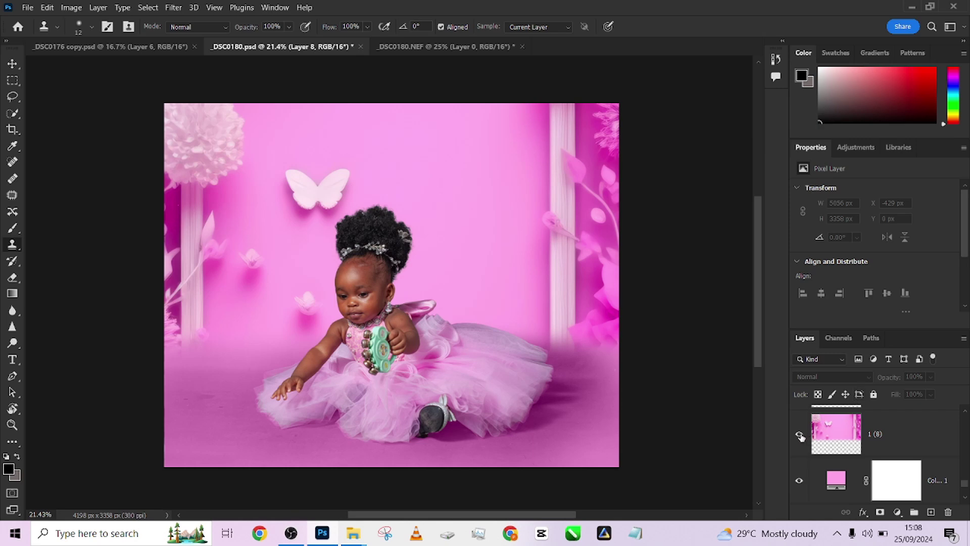
{"action": "left_click", "coordinate": [800, 434], "text": "alt"}
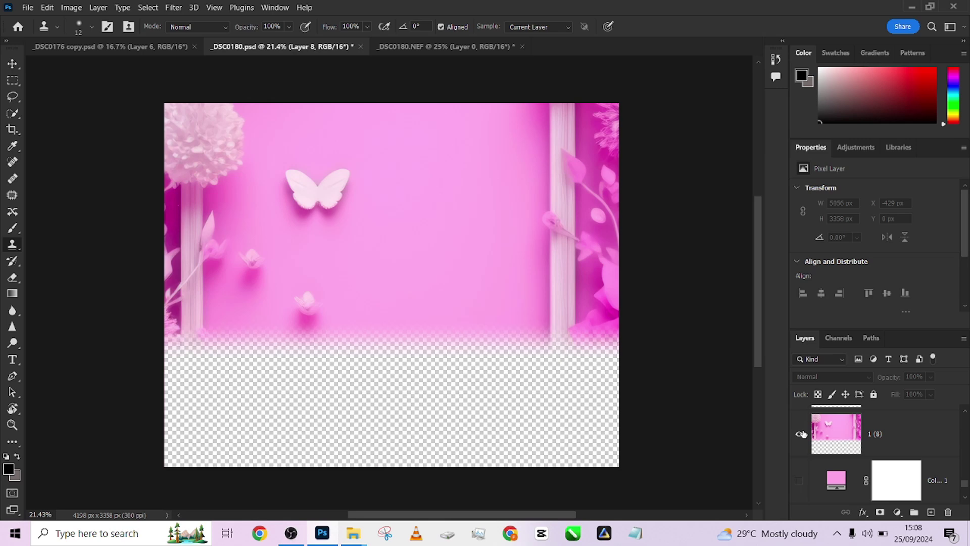
Re-enable Color Fill 1 and Background copy to place the cut-out baby over the backdrop.
{"action": "left_click", "coordinate": [799, 480]}
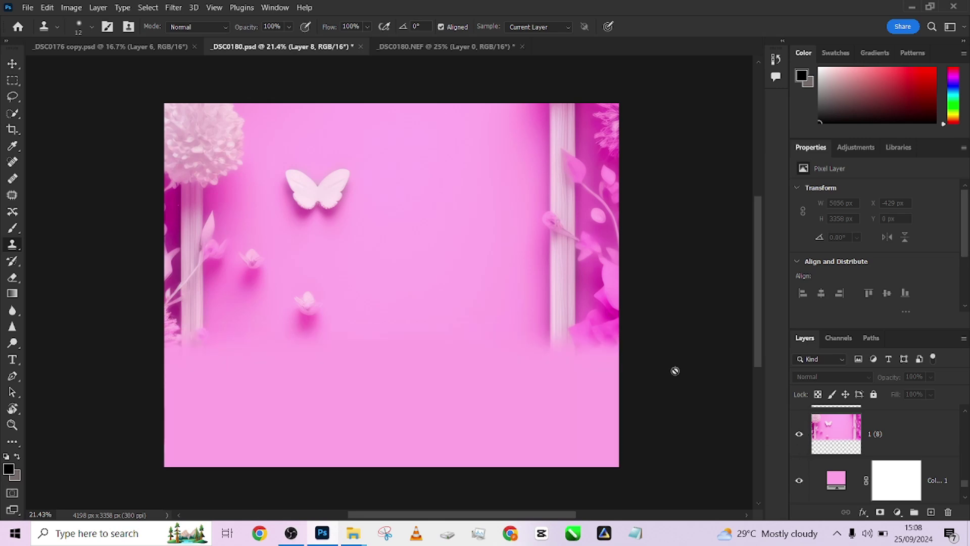
{"action": "scroll", "coordinate": [966, 487], "scroll_direction": "down", "scroll_amount": 2}
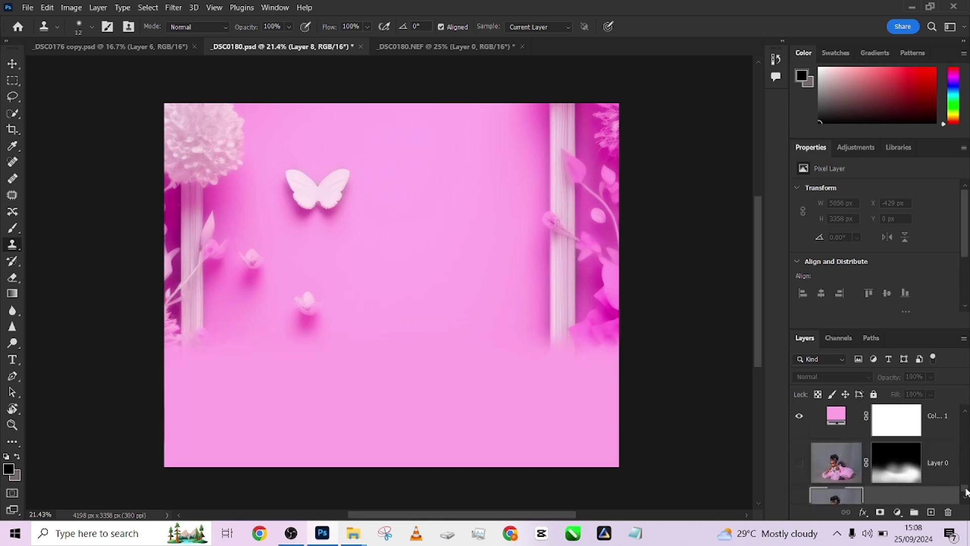
{"action": "left_click", "coordinate": [798, 463]}
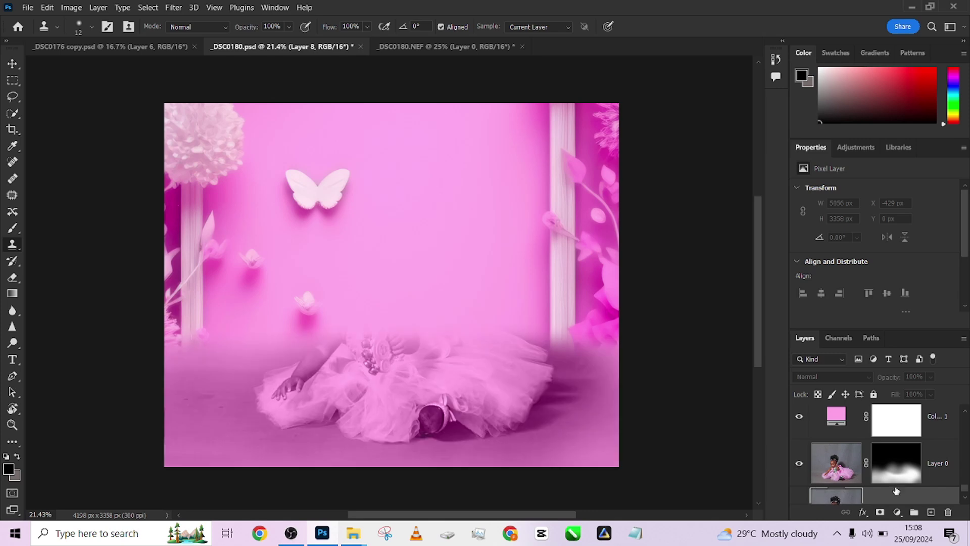
{"action": "scroll", "coordinate": [966, 486], "scroll_direction": "up", "scroll_amount": 3}
{"action": "scroll", "coordinate": [967, 486], "scroll_direction": "down", "scroll_amount": 3}
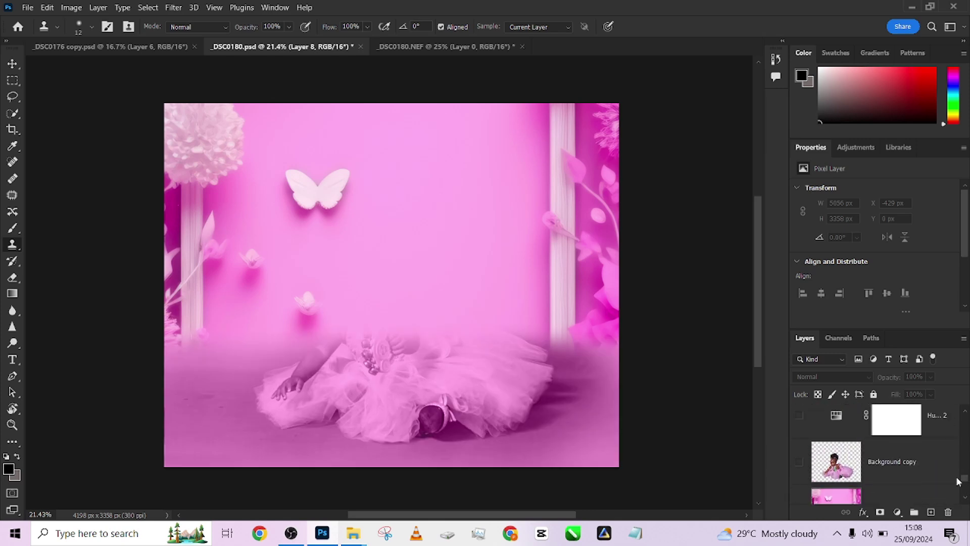
{"action": "left_click", "coordinate": [799, 461]}
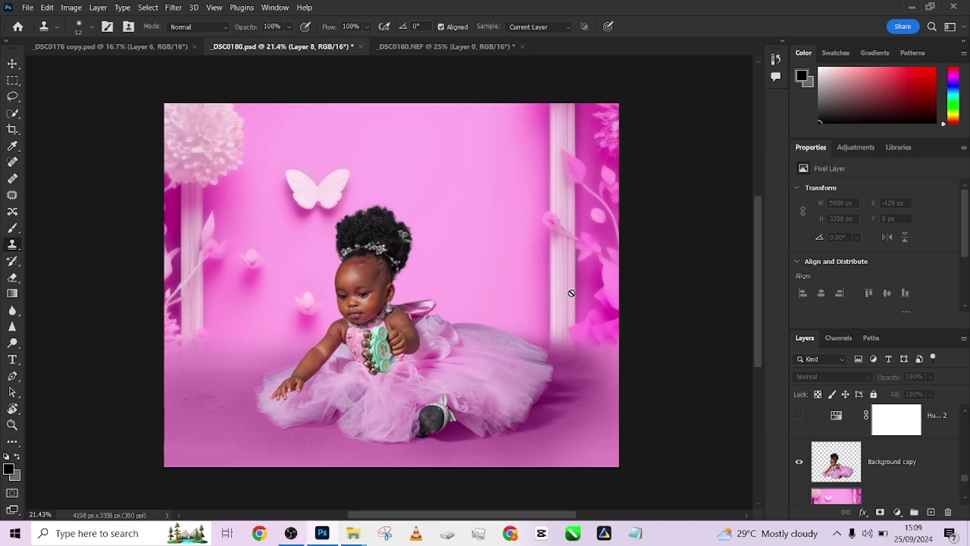
{"action": "scroll", "coordinate": [965, 414], "scroll_direction": "up", "scroll_amount": 1}
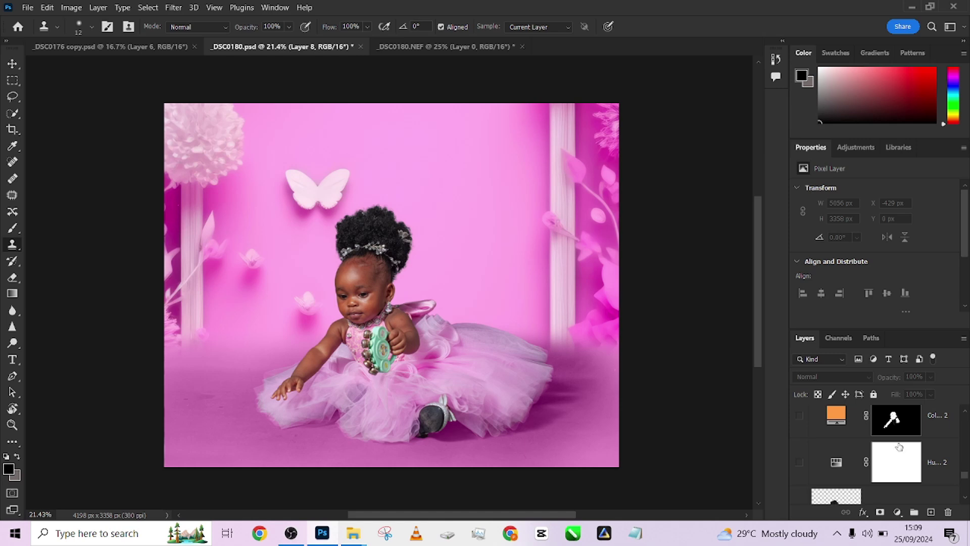
Enable the Hue/Saturation layer to turn the green toy purple, comparing it on and off.
{"action": "left_click", "coordinate": [801, 462]}
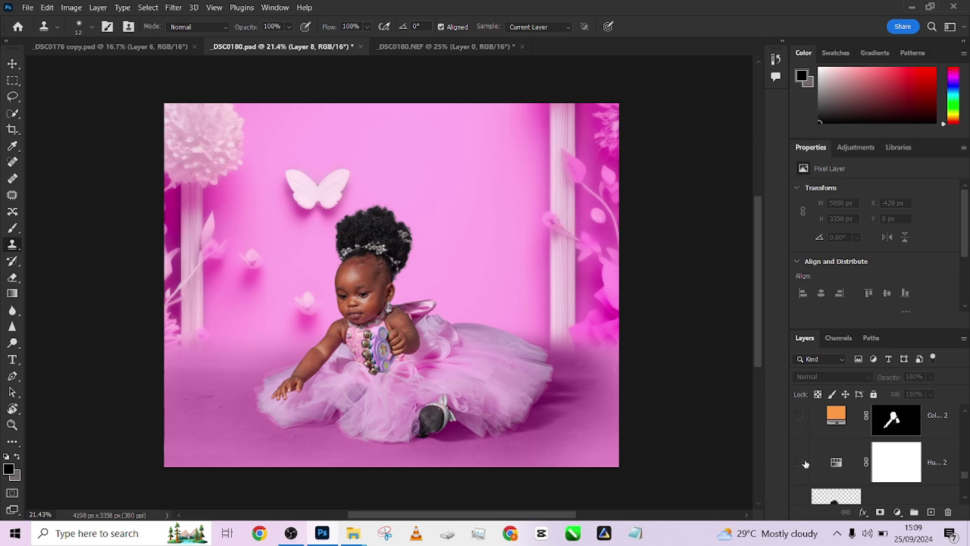
{"action": "left_click", "coordinate": [801, 461]}
{"action": "left_click", "coordinate": [800, 462]}
{"action": "left_click", "coordinate": [801, 461]}
{"action": "left_click", "coordinate": [800, 461]}
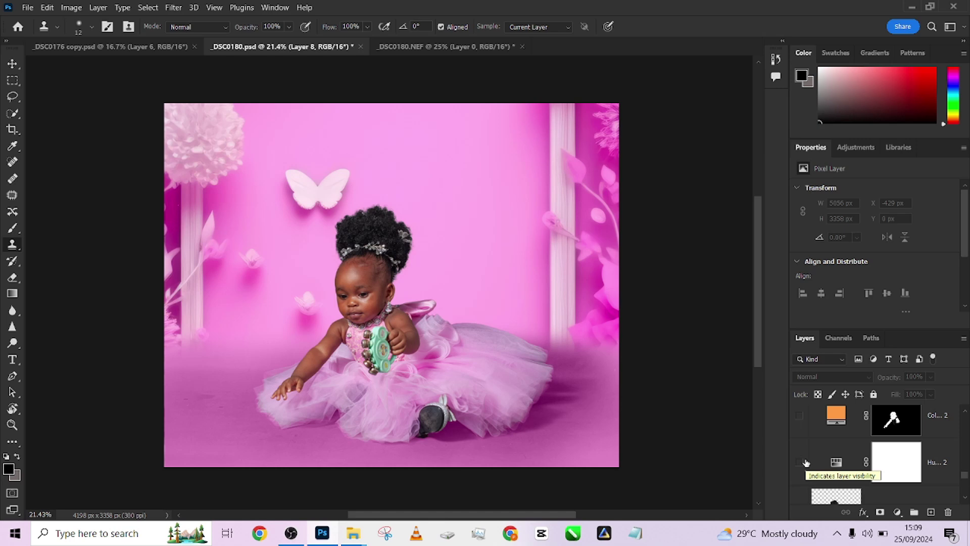
{"action": "left_click", "coordinate": [800, 462]}
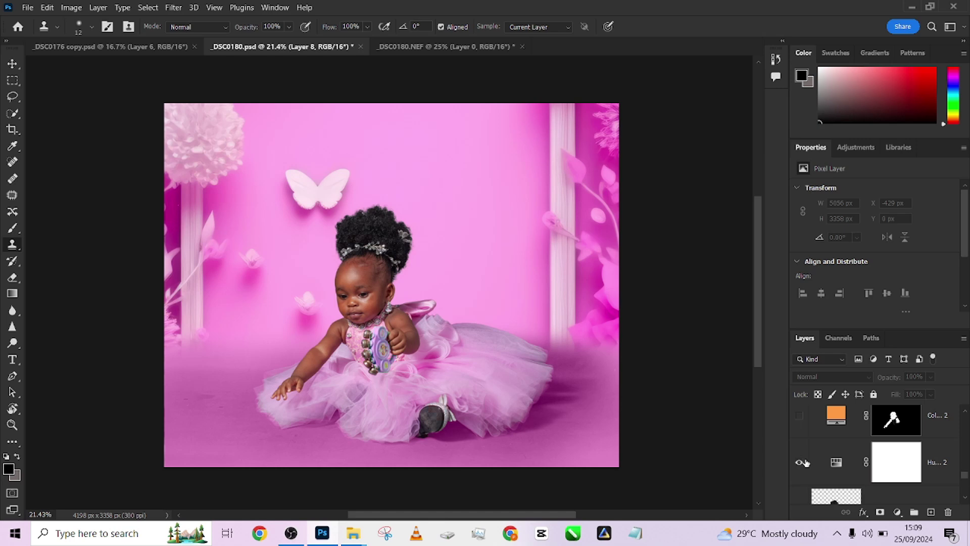
{"action": "left_click", "coordinate": [803, 462]}
{"action": "left_click", "coordinate": [803, 462]}
Turn on the orange Color Fill 2, duplicate it with Ctrl+J, and switch on the Soft Light 51% copy.
{"action": "left_click", "coordinate": [806, 419]}
{"action": "key", "text": "ctrl+j"}
{"action": "left_click", "coordinate": [805, 418]}
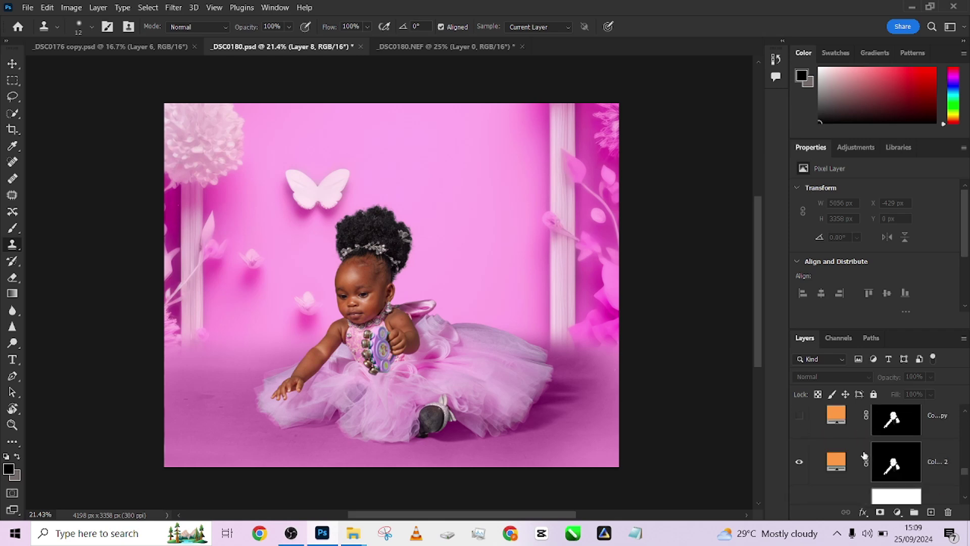
{"action": "left_click", "coordinate": [859, 456]}
{"action": "left_click", "coordinate": [815, 419]}
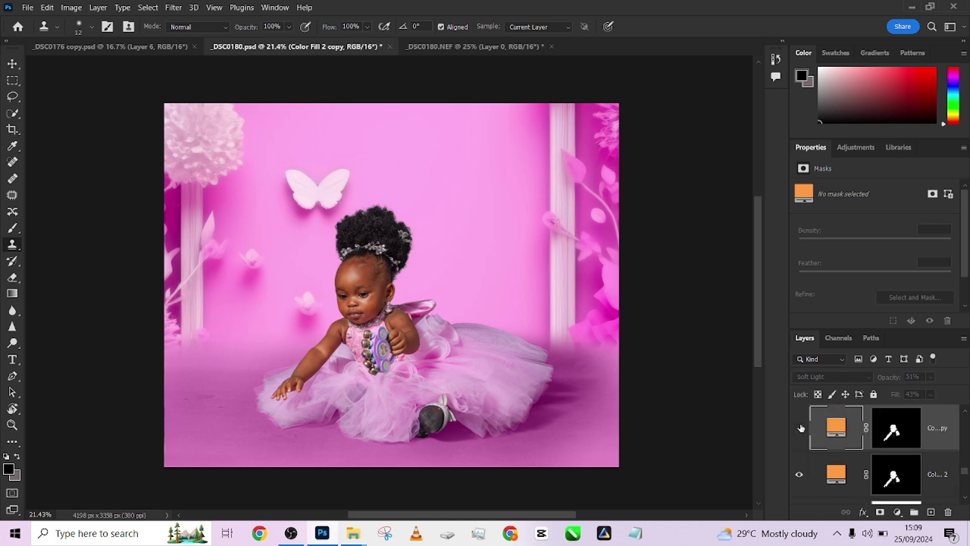
{"action": "left_click", "coordinate": [799, 429]}
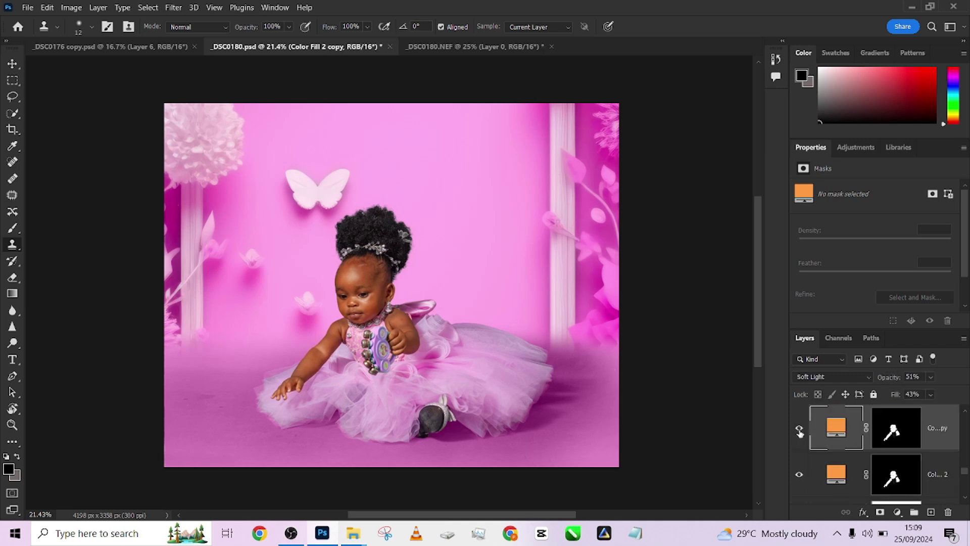
{"action": "left_click", "coordinate": [964, 412]}
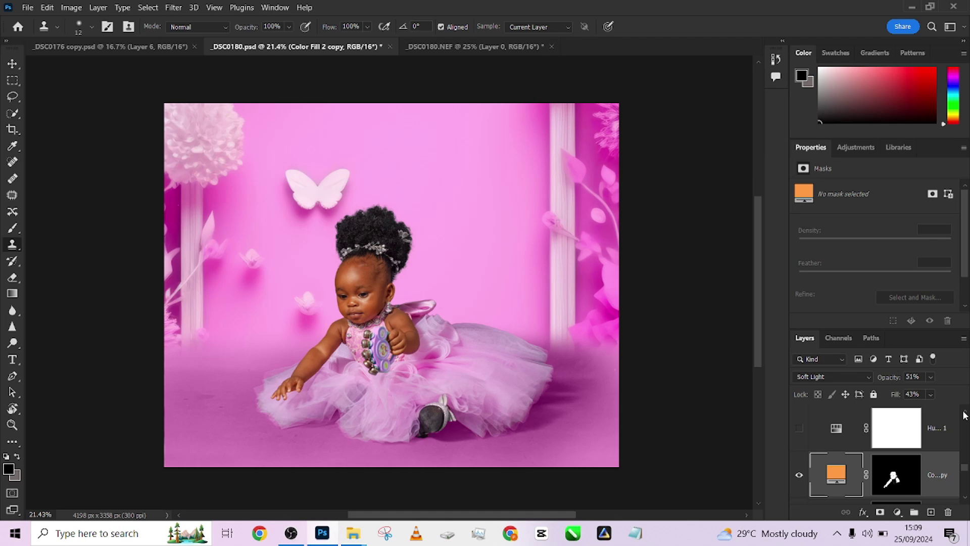
Toggle Hue/Saturation 1 to compare the deeper, saturated magenta, leaving it on.
{"action": "left_click", "coordinate": [799, 428]}
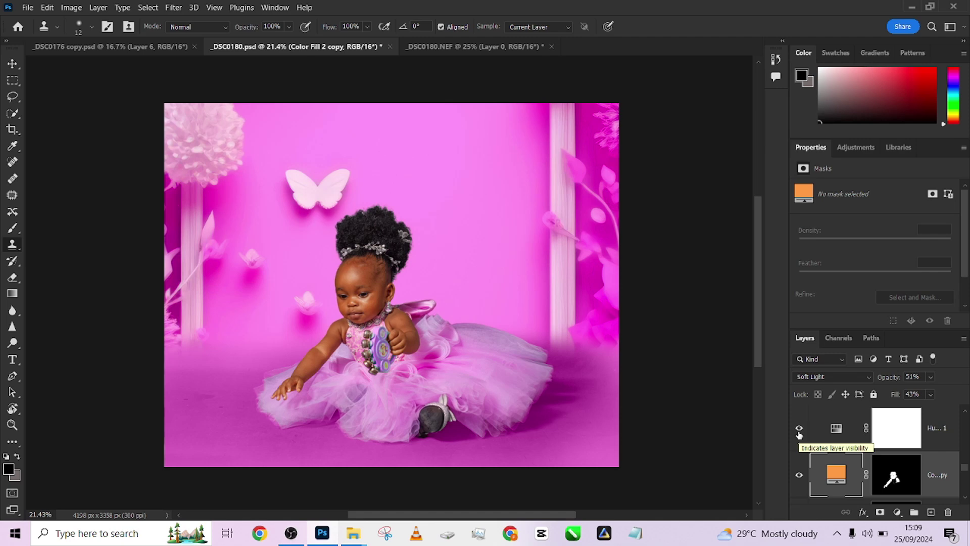
{"action": "left_click", "coordinate": [799, 429]}
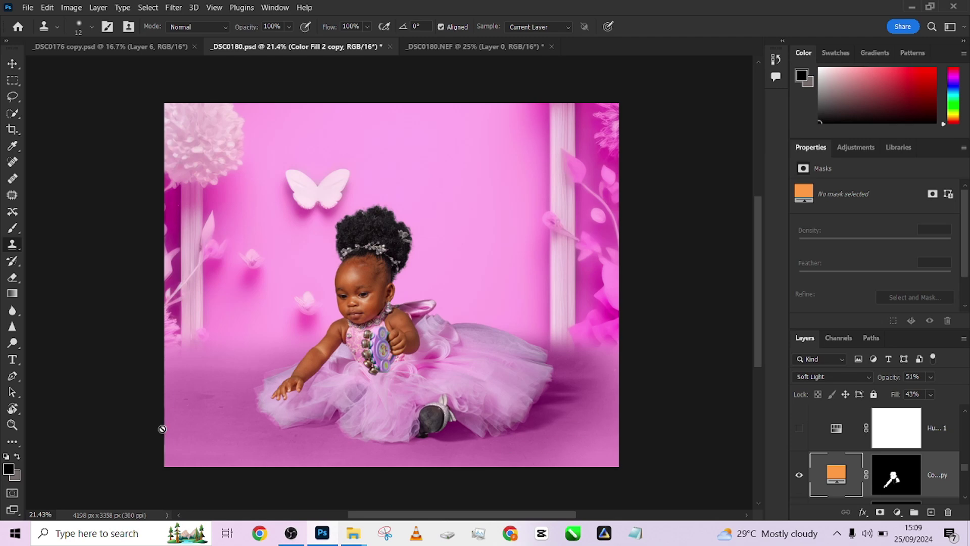
{"action": "left_click", "coordinate": [799, 430]}
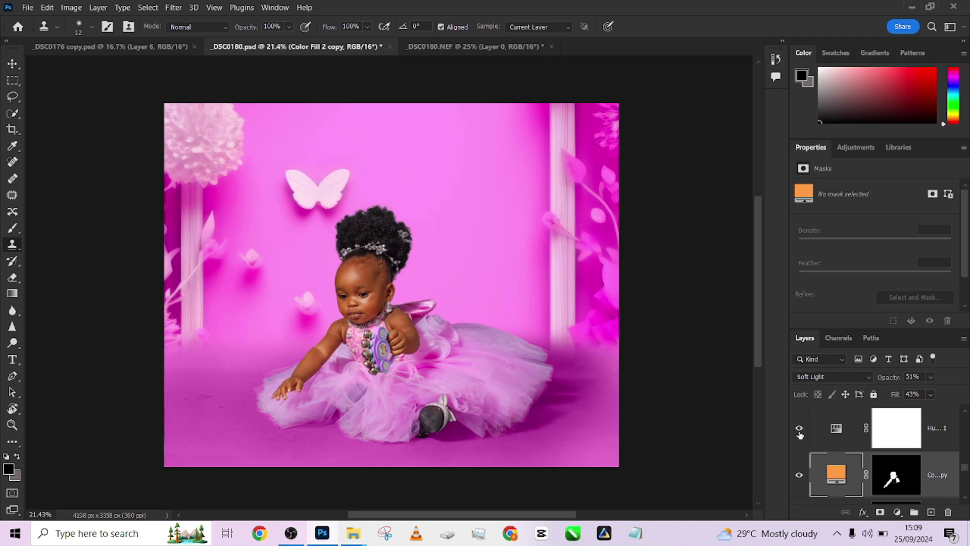
{"action": "left_click", "coordinate": [964, 412]}
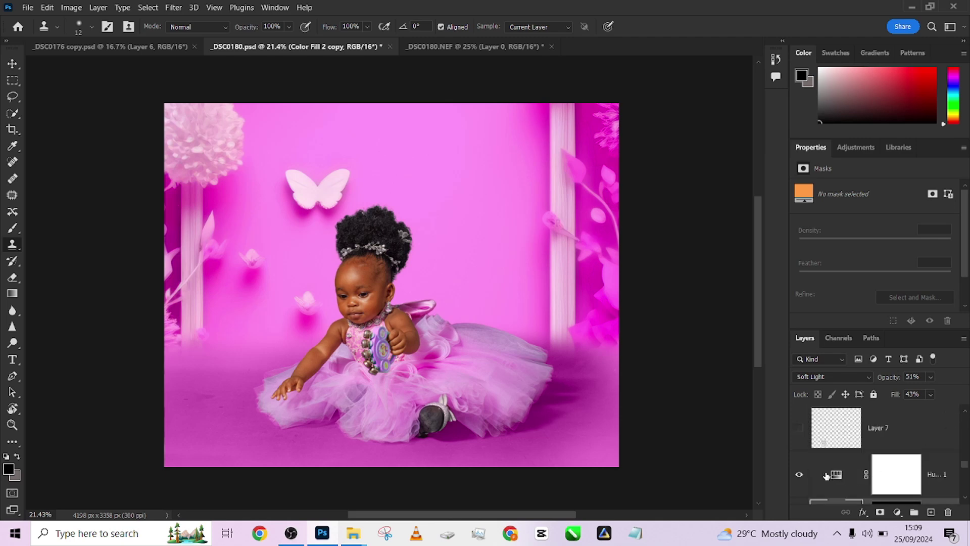
{"action": "left_click", "coordinate": [799, 475]}
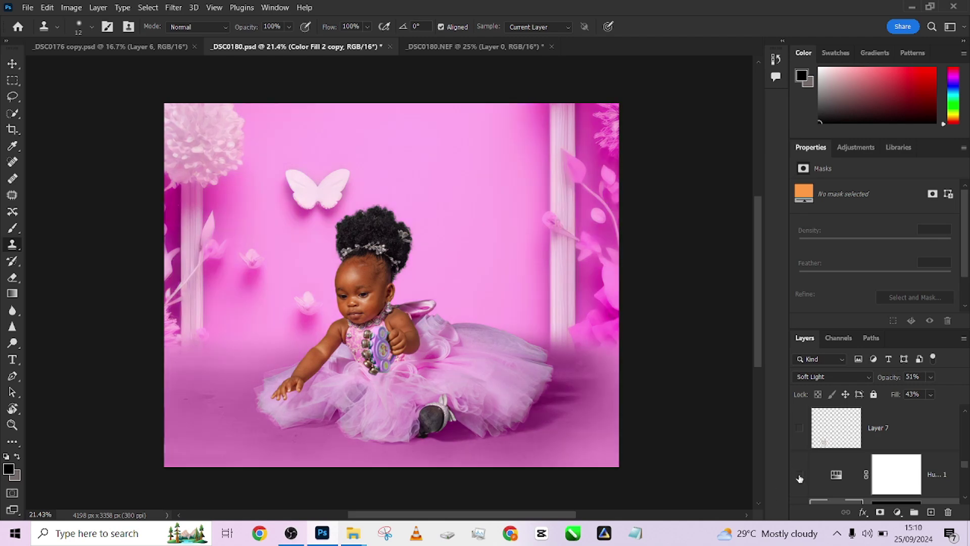
{"action": "left_click", "coordinate": [799, 475]}
{"action": "left_click", "coordinate": [798, 475]}
{"action": "left_click", "coordinate": [798, 475]}
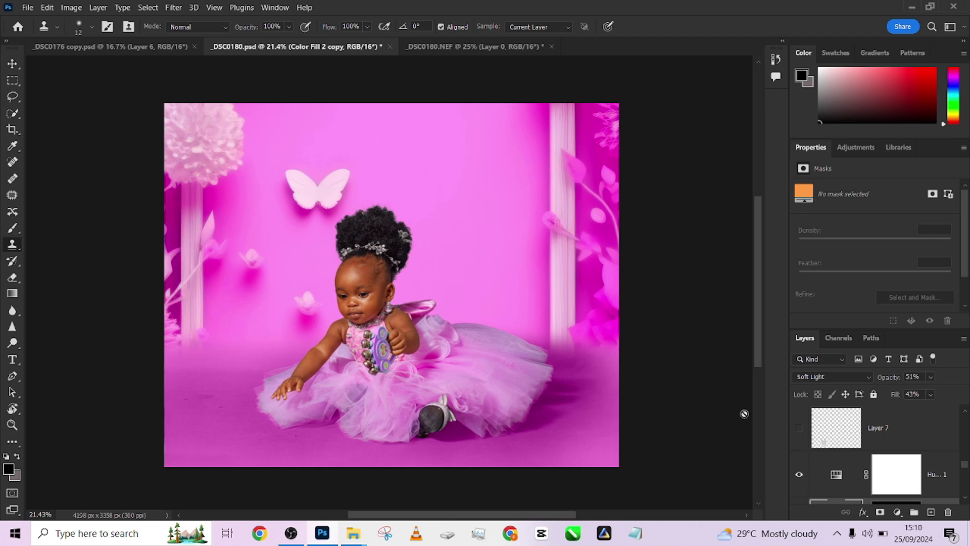
Preview Layer 7's alarm clock, then toggle Layer 5's pink tulle strokes, leaving them visible.
{"action": "left_click", "coordinate": [799, 427]}
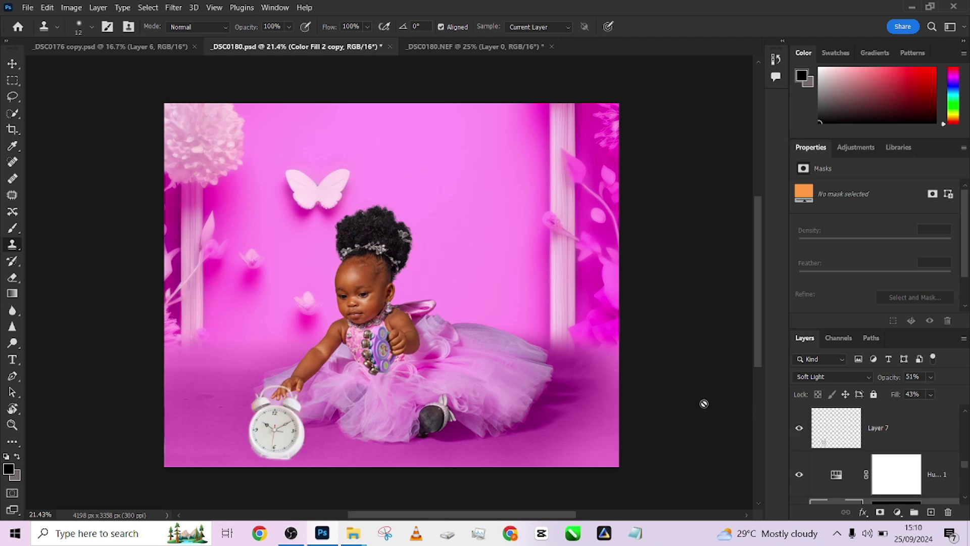
{"action": "left_click", "coordinate": [799, 428]}
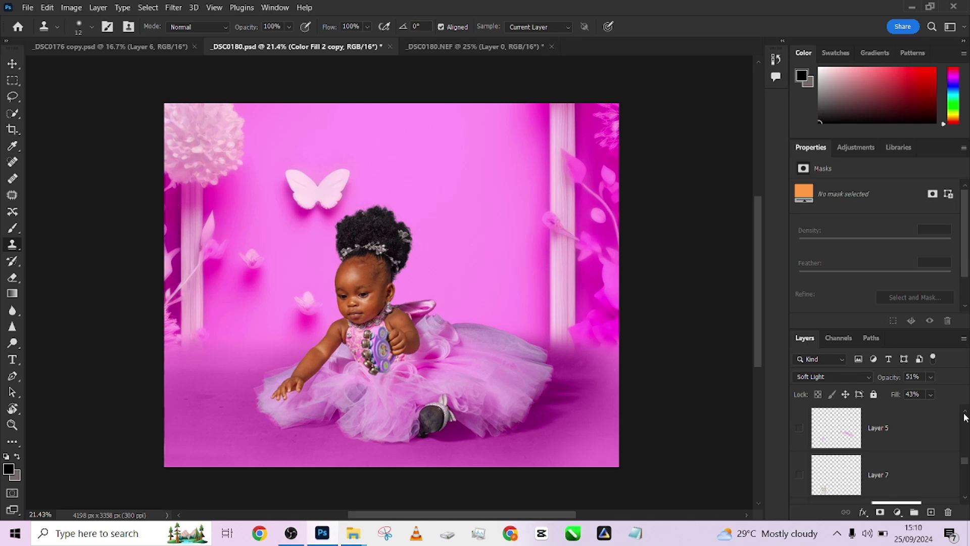
{"action": "left_click", "coordinate": [798, 437]}
{"action": "left_click", "coordinate": [798, 436]}
{"action": "left_click", "coordinate": [798, 437]}
{"action": "left_click", "coordinate": [798, 436]}
{"action": "left_click", "coordinate": [798, 437]}
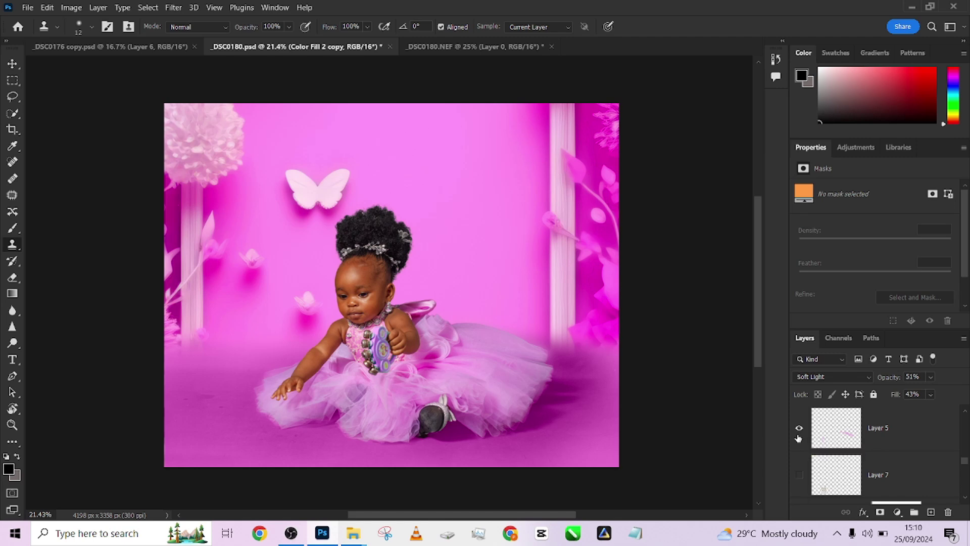
Recompare Layer 5's strokes up close and turn Layer 7's alarm clock back on.
{"action": "left_click", "coordinate": [799, 428]}
{"action": "left_click", "coordinate": [798, 428]}
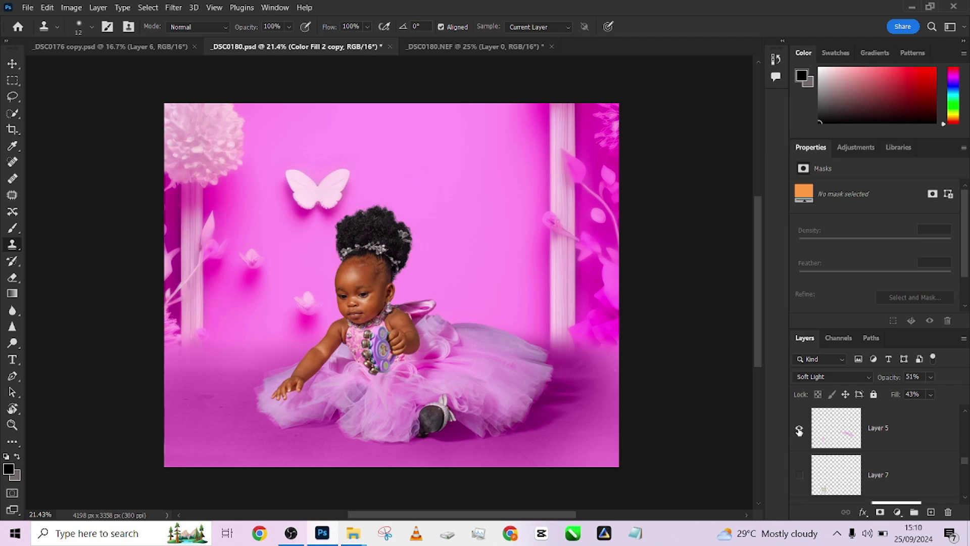
{"action": "scroll", "coordinate": [566, 338], "scroll_direction": "up", "scroll_amount": 4}
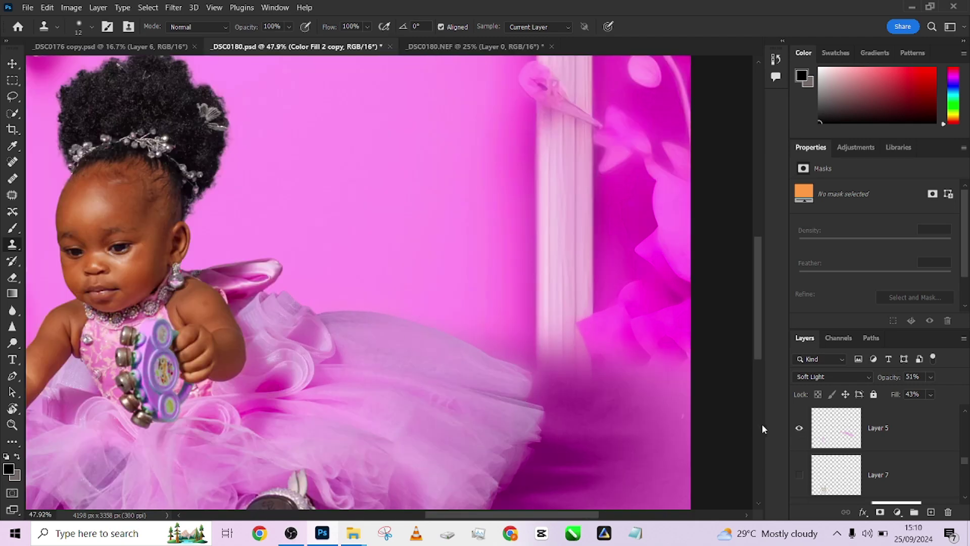
{"action": "left_click", "coordinate": [799, 429]}
{"action": "left_click", "coordinate": [798, 428]}
{"action": "scroll", "coordinate": [526, 379], "scroll_direction": "down", "scroll_amount": 4}
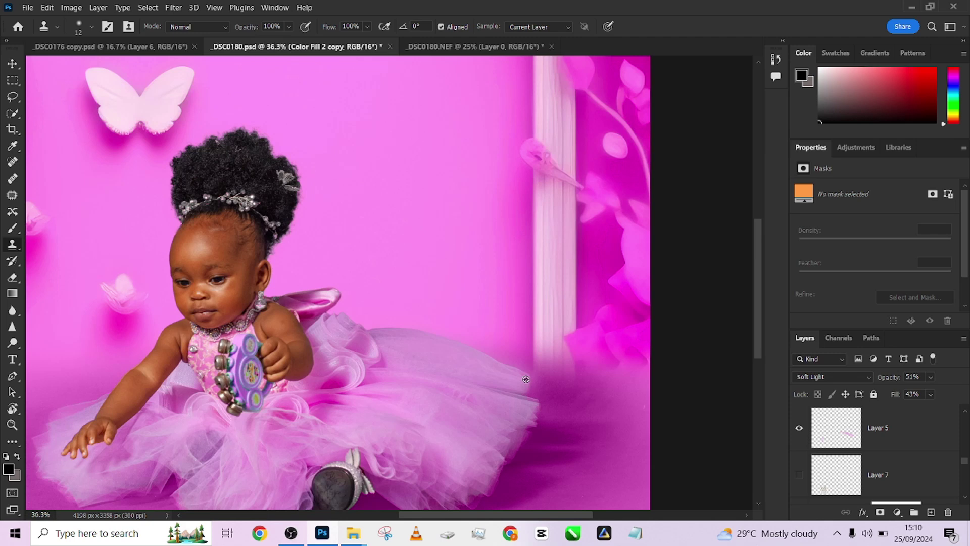
{"action": "scroll", "coordinate": [525, 379], "scroll_direction": "down", "scroll_amount": 1}
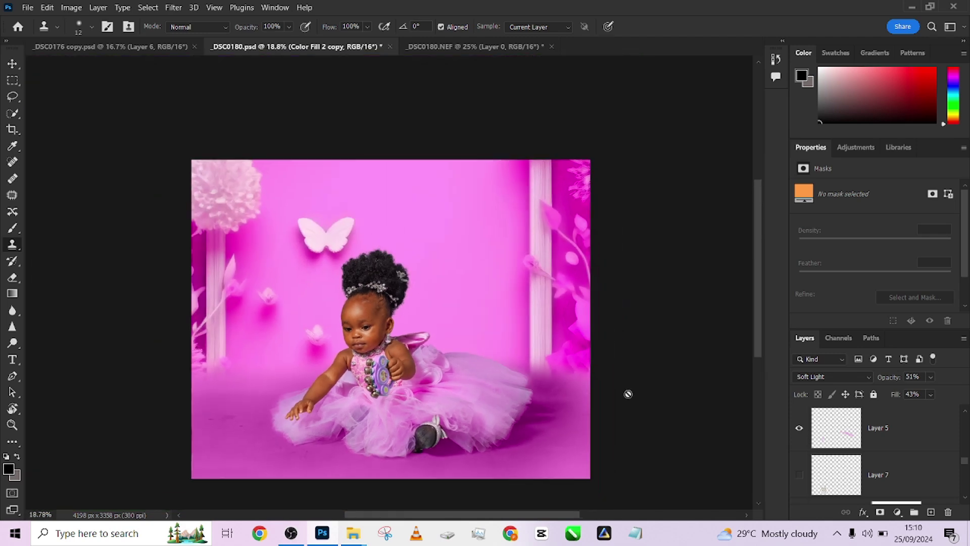
{"action": "left_click", "coordinate": [799, 475]}
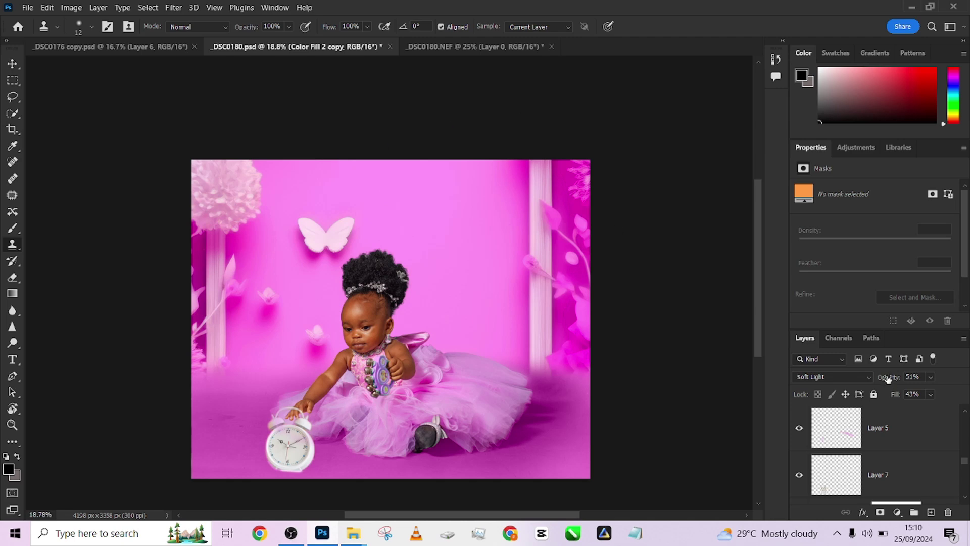
Turn on Gradient Fill 1 and Gradient Fill 2, brightening the lower left.
{"action": "scroll", "coordinate": [965, 413], "scroll_direction": "up", "scroll_amount": 1}
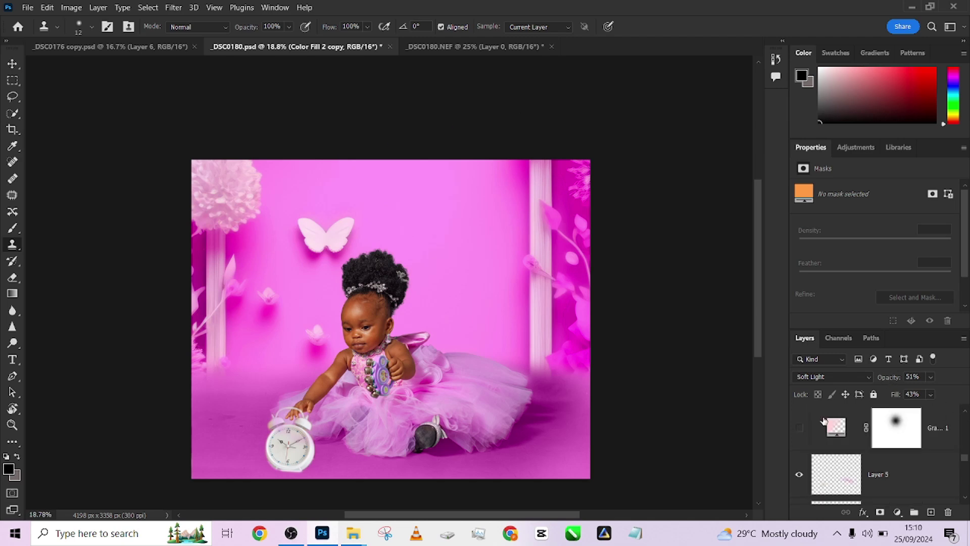
{"action": "left_click", "coordinate": [802, 429]}
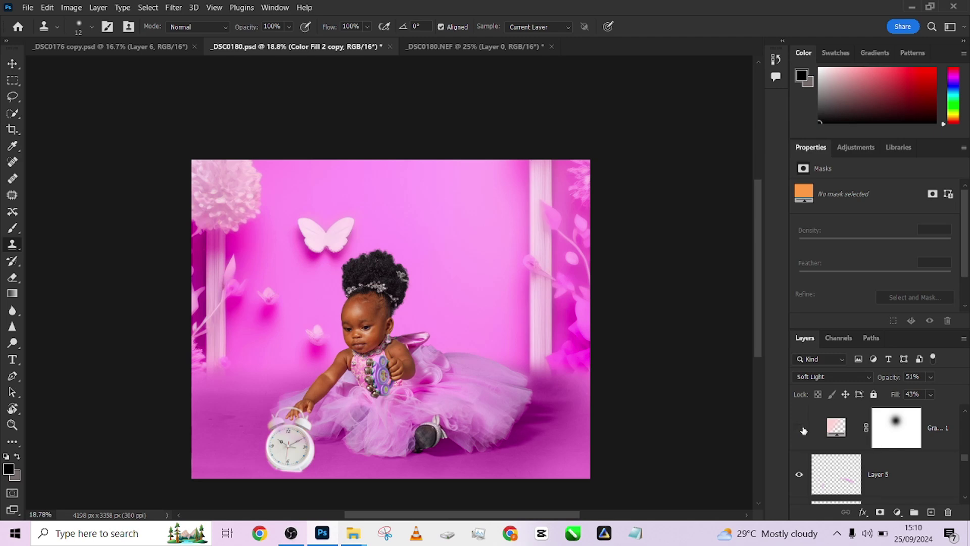
{"action": "left_click", "coordinate": [802, 429]}
{"action": "left_click", "coordinate": [802, 429]}
{"action": "left_click", "coordinate": [802, 429]}
{"action": "left_click", "coordinate": [801, 429]}
{"action": "scroll", "coordinate": [803, 431], "scroll_direction": "up", "scroll_amount": 1}
{"action": "left_click", "coordinate": [799, 428]}
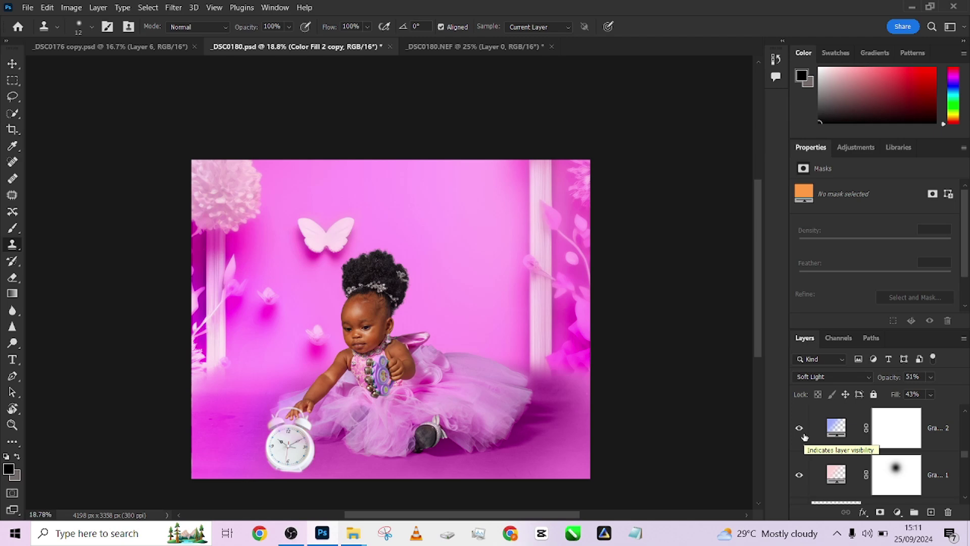
Switch on Curves 1 to brighten the baby's face, toggling it to compare.
{"action": "left_click", "coordinate": [965, 414]}
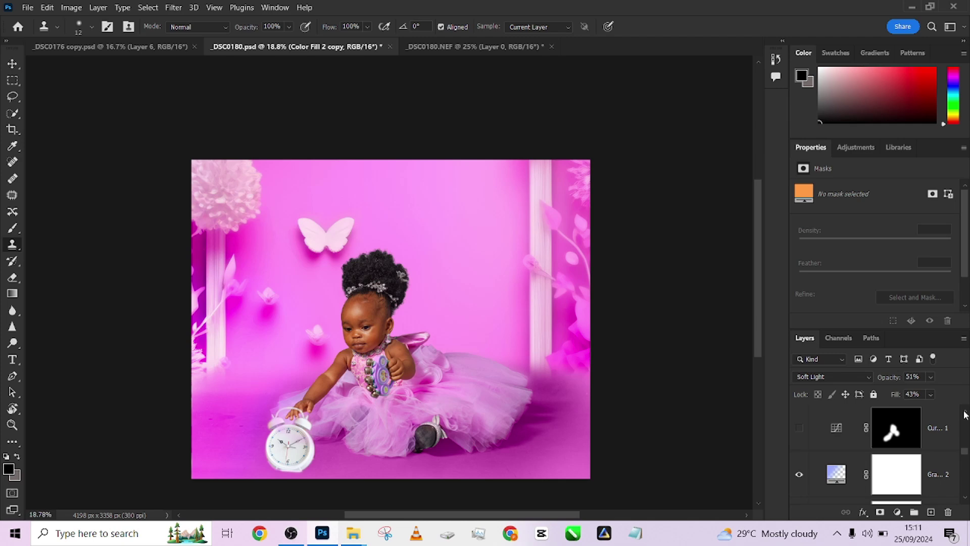
{"action": "left_click", "coordinate": [804, 429]}
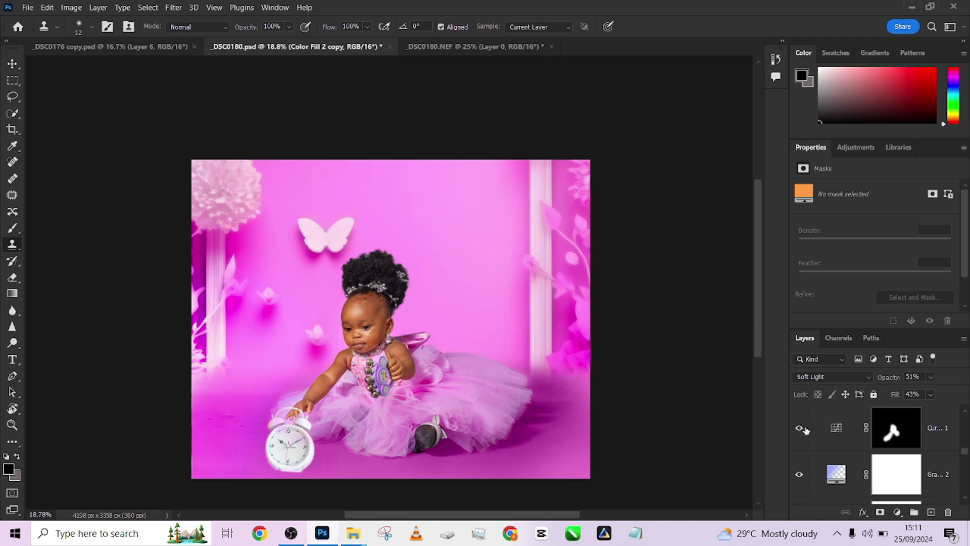
{"action": "left_click", "coordinate": [805, 429]}
{"action": "left_click", "coordinate": [806, 430]}
{"action": "left_click", "coordinate": [806, 429]}
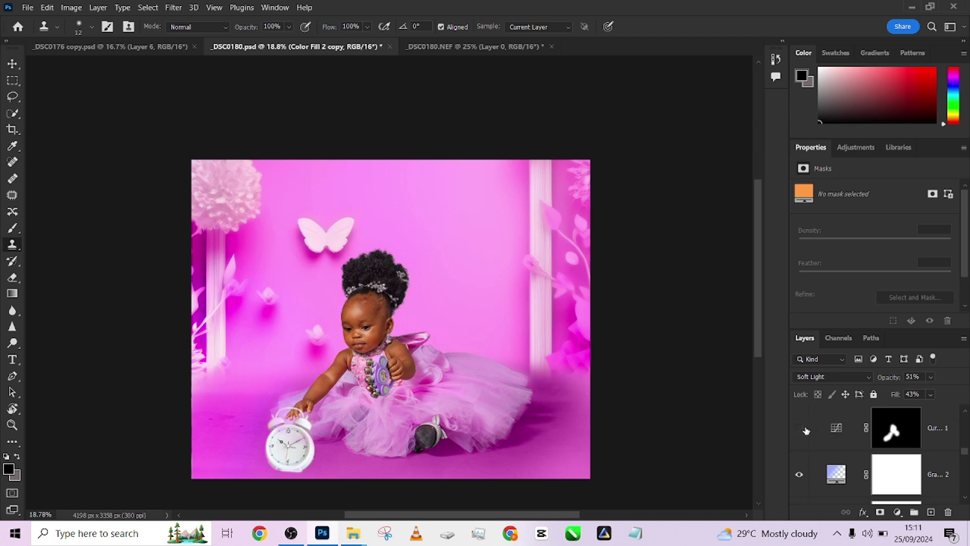
{"action": "left_click", "coordinate": [805, 429]}
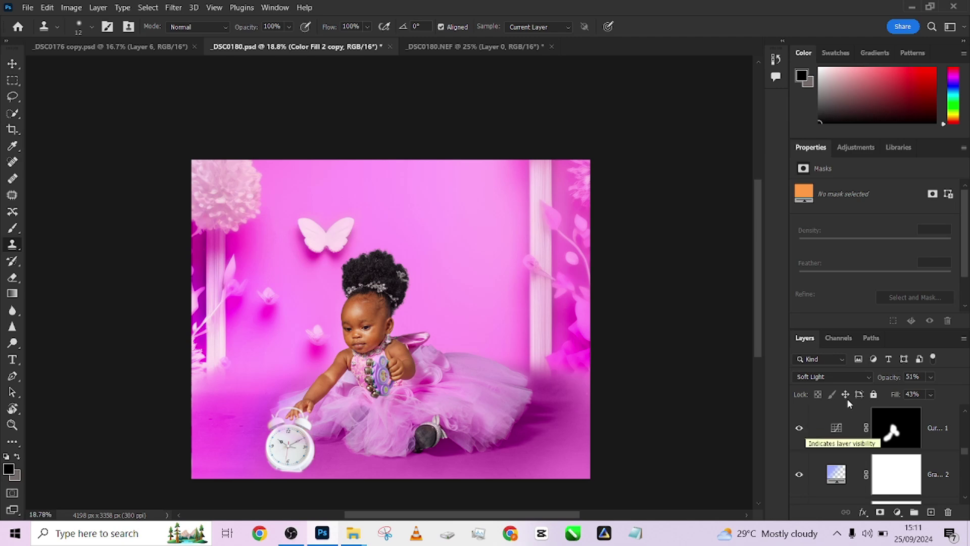
{"action": "left_click", "coordinate": [964, 412]}
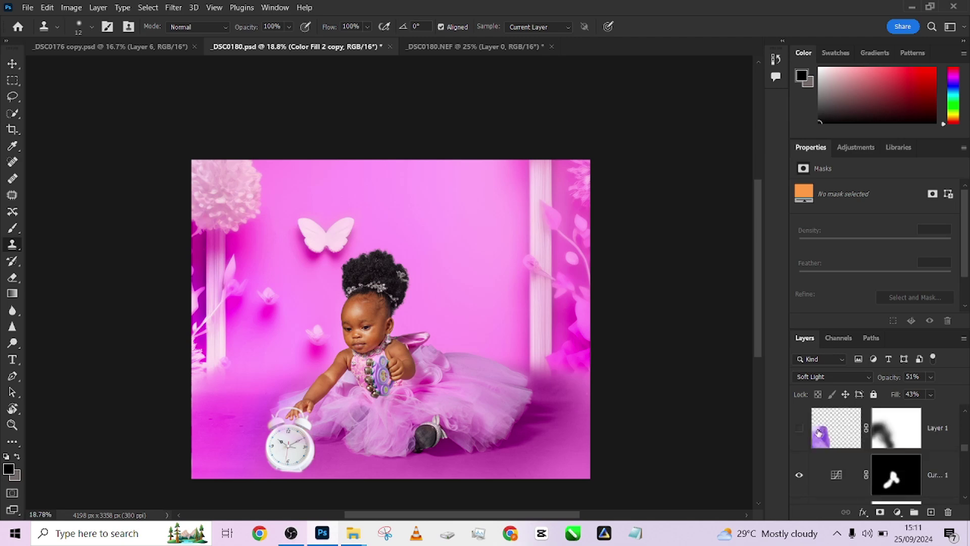
{"action": "left_click", "coordinate": [800, 430]}
{"action": "left_click", "coordinate": [799, 430]}
{"action": "left_click", "coordinate": [799, 430]}
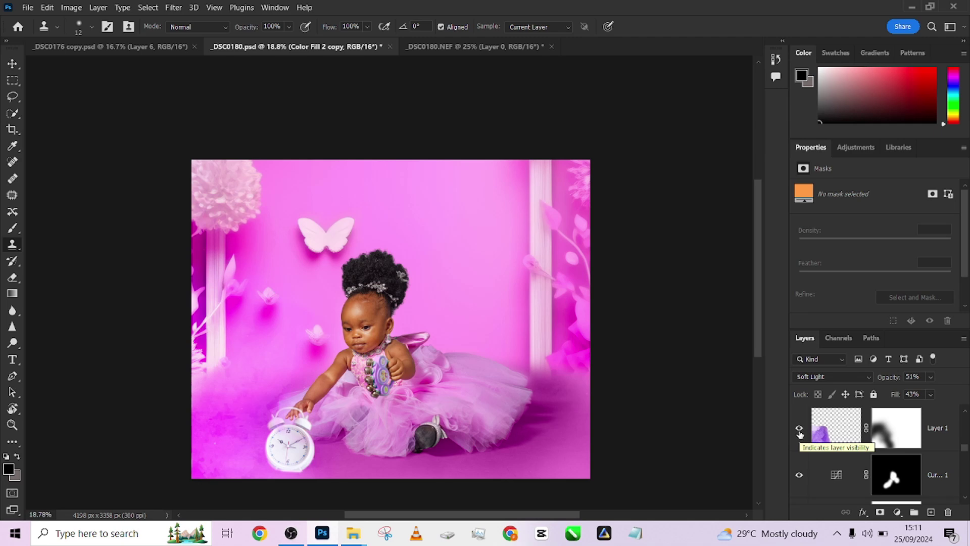
{"action": "left_click", "coordinate": [800, 430]}
{"action": "left_click", "coordinate": [799, 430]}
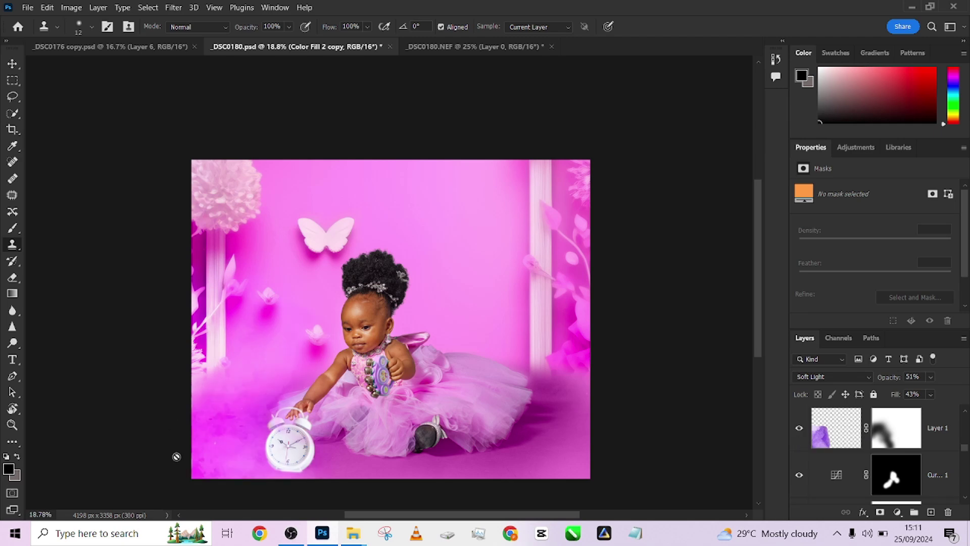
{"action": "left_click", "coordinate": [798, 428]}
{"action": "left_click", "coordinate": [798, 427]}
{"action": "left_click", "coordinate": [895, 442], "text": "shift"}
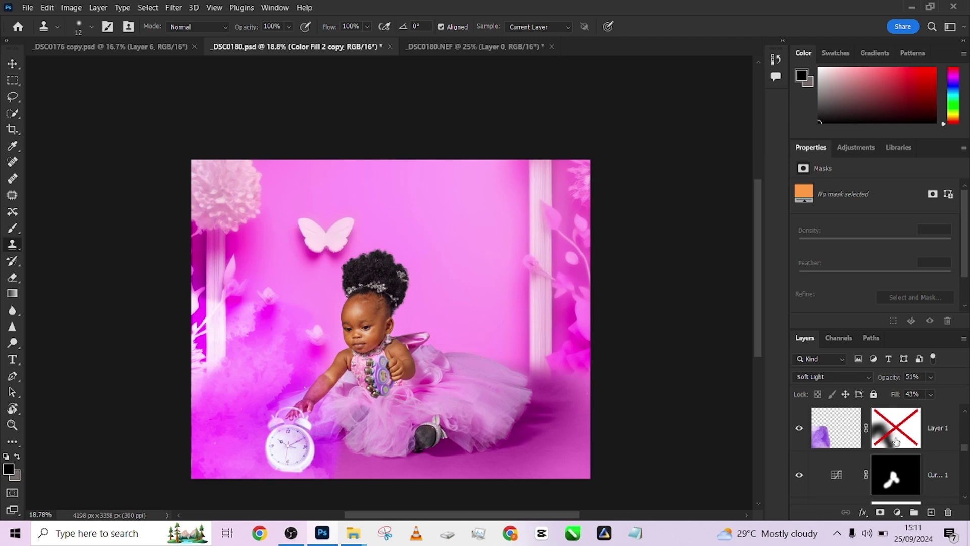
{"action": "left_click", "coordinate": [896, 442], "text": "shift"}
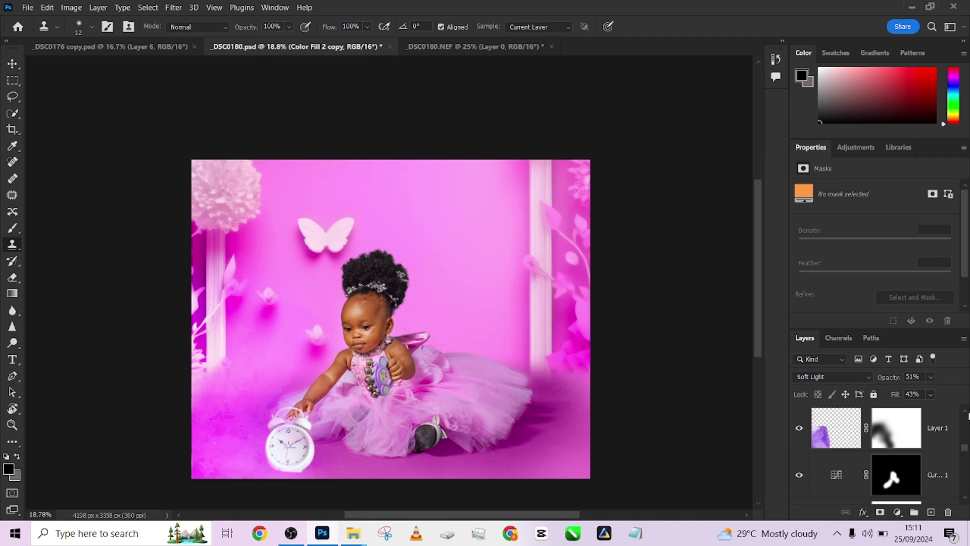
{"action": "left_click", "coordinate": [965, 412]}
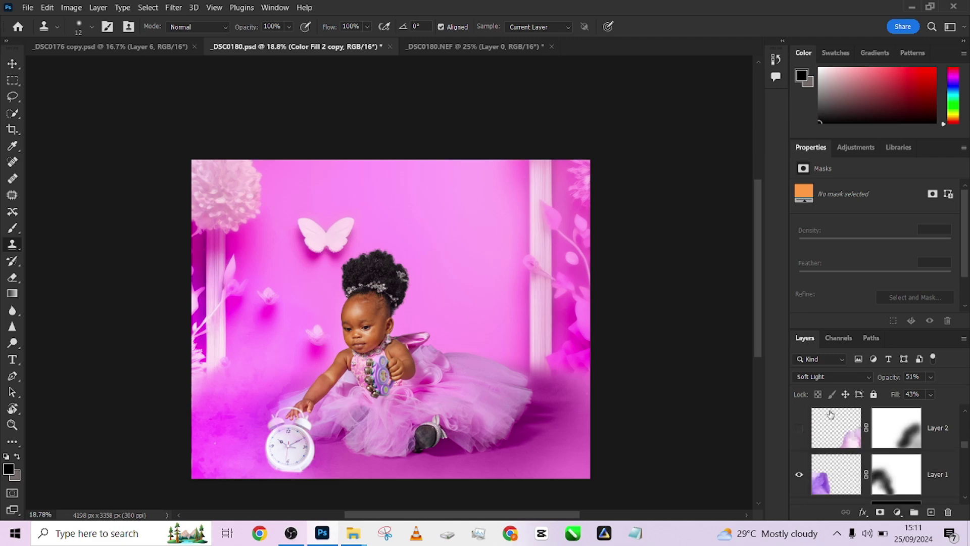
{"action": "left_click", "coordinate": [798, 428]}
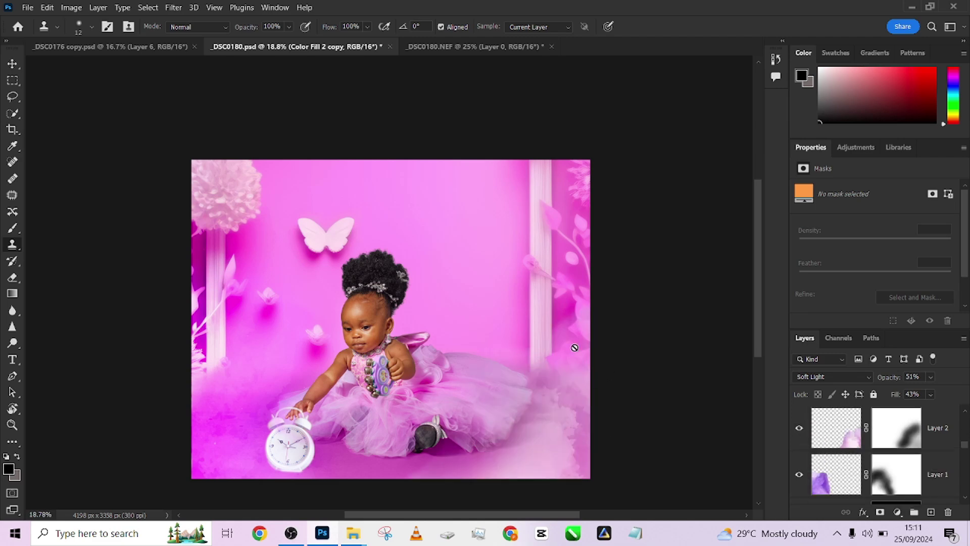
{"action": "left_click", "coordinate": [899, 439], "text": "shift"}
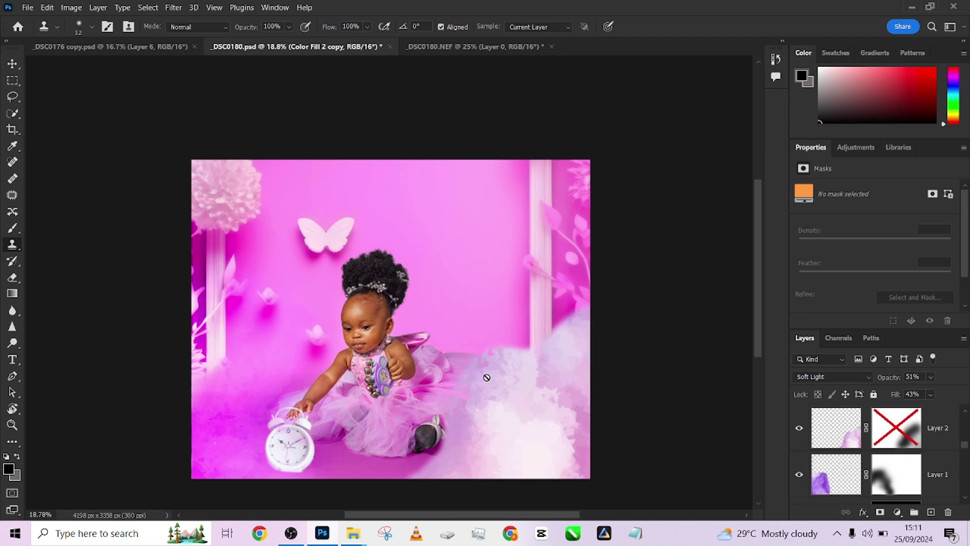
{"action": "left_click", "coordinate": [886, 434], "text": "shift"}
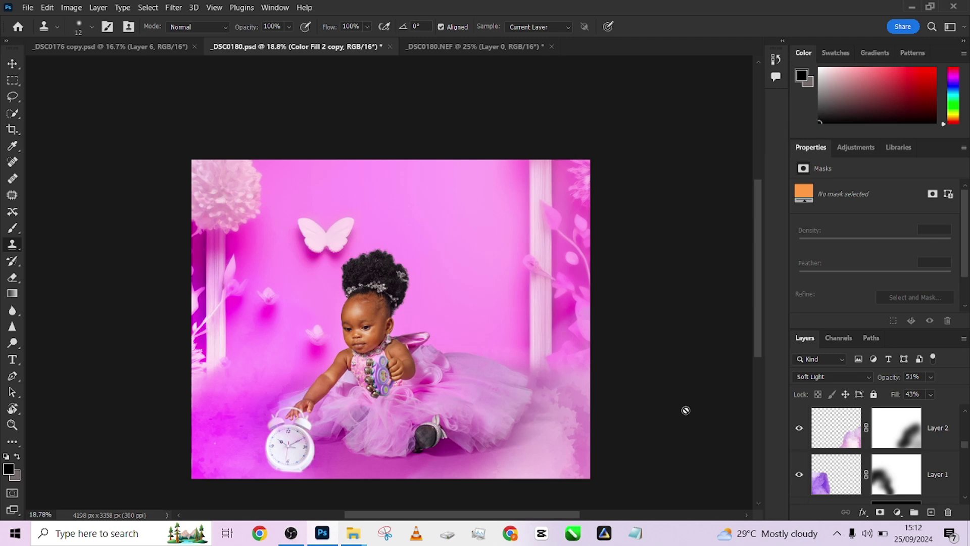
Turn on the Layer 2 copy glitter texture and the Dissolve 52% mist layer above it.
{"action": "left_click", "coordinate": [965, 413]}
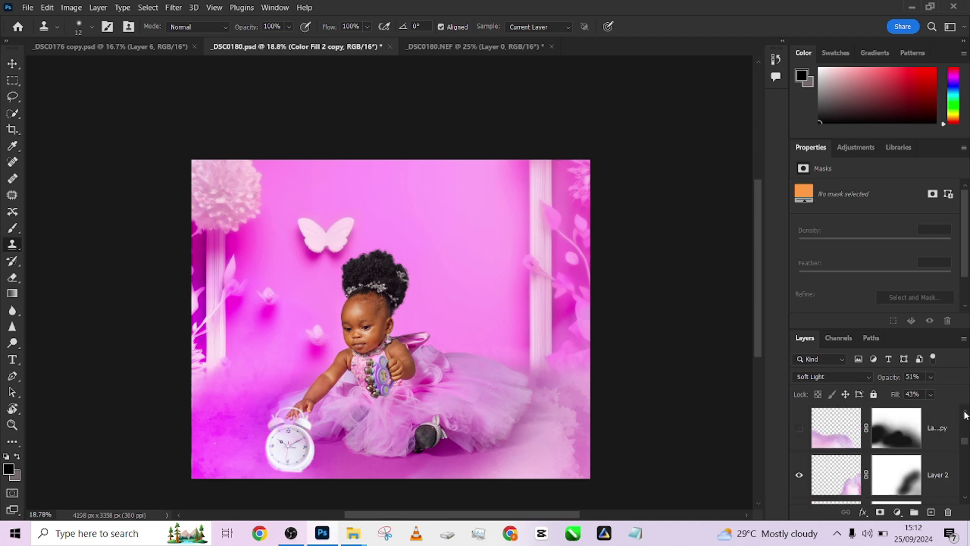
{"action": "left_click", "coordinate": [798, 428]}
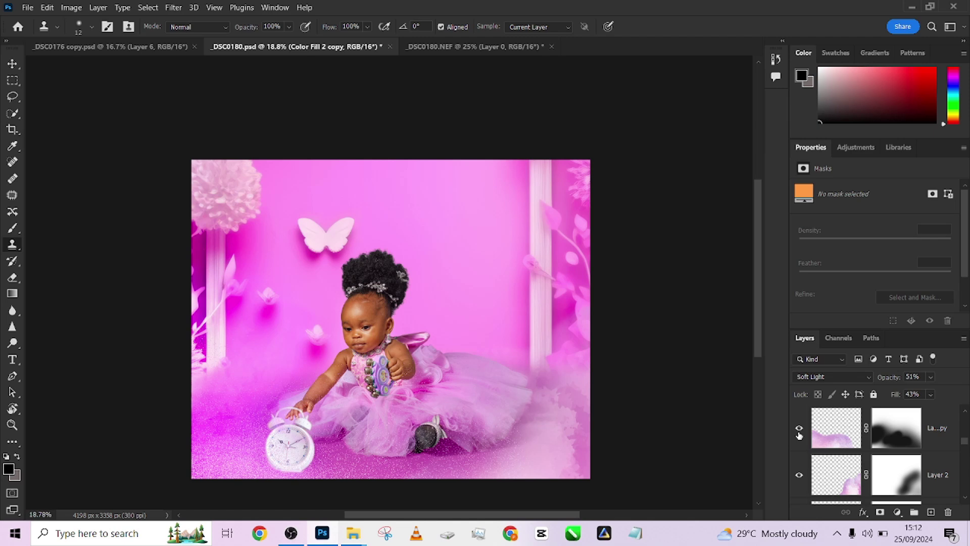
{"action": "left_click", "coordinate": [799, 430]}
{"action": "left_click", "coordinate": [798, 429]}
{"action": "left_click", "coordinate": [798, 429]}
{"action": "left_click", "coordinate": [799, 430]}
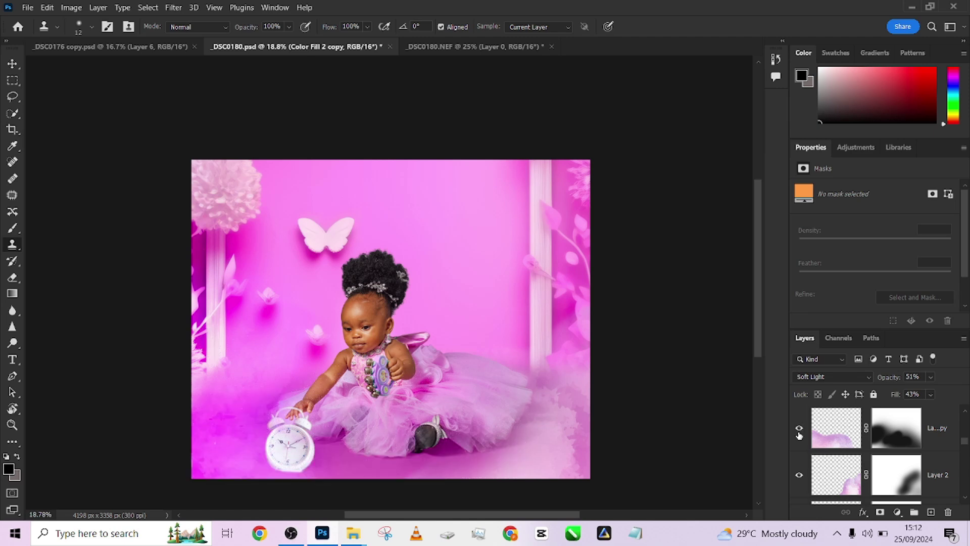
{"action": "left_click", "coordinate": [828, 434]}
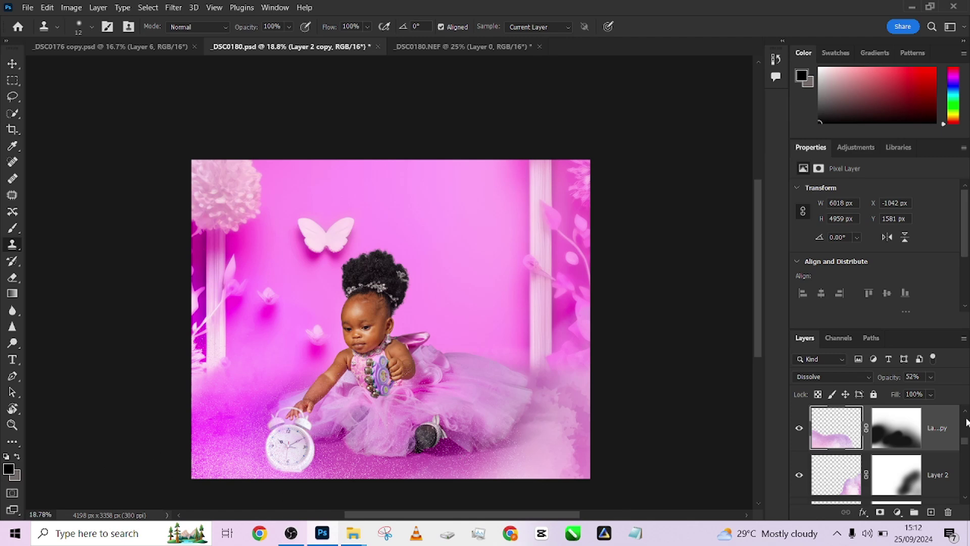
{"action": "scroll", "coordinate": [966, 415], "scroll_direction": "up", "scroll_amount": 1}
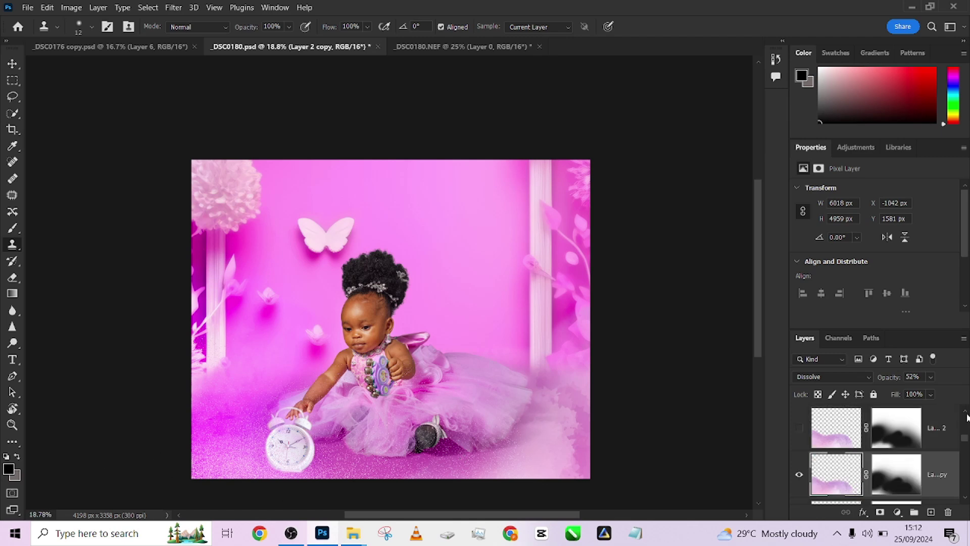
{"action": "left_click", "coordinate": [799, 428]}
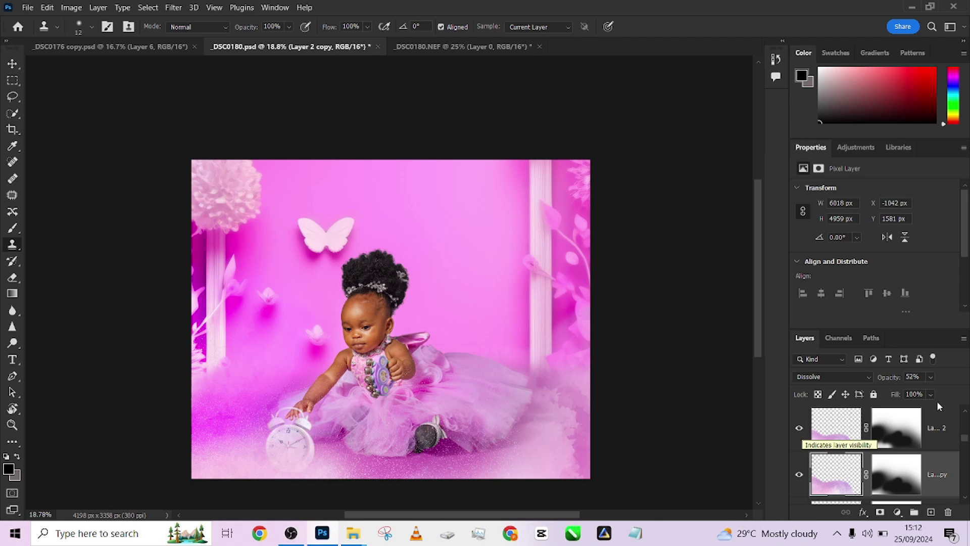
Turn on Layer 4's fog overlay, toggling it to compare.
{"action": "scroll", "coordinate": [963, 413], "scroll_direction": "up", "scroll_amount": 1}
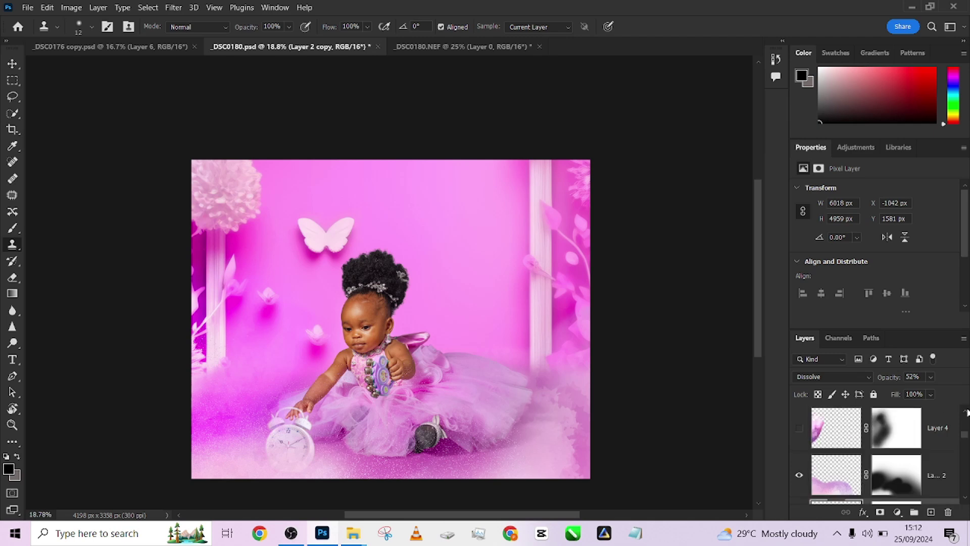
{"action": "left_click", "coordinate": [799, 428]}
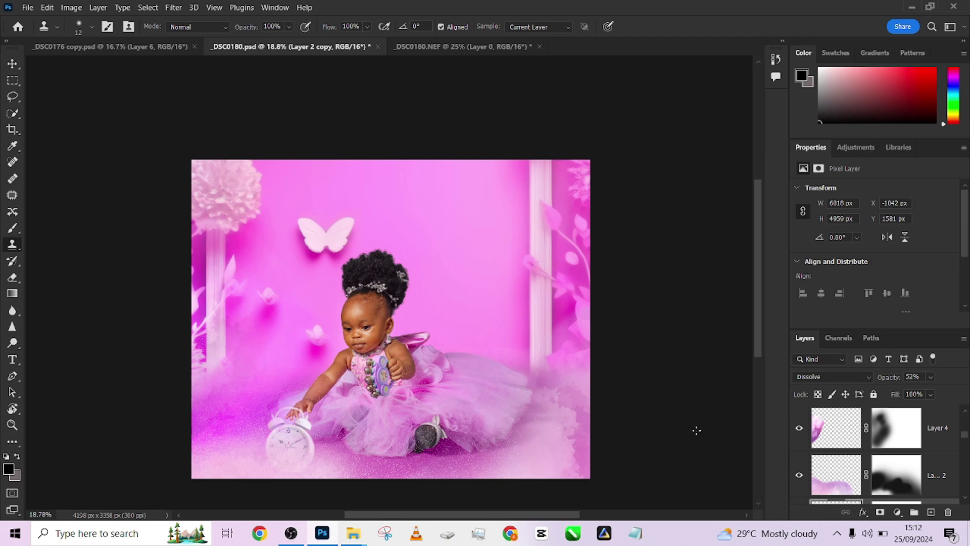
{"action": "left_click", "coordinate": [800, 429]}
{"action": "left_click", "coordinate": [800, 428]}
Show the pink haze copy layer, toggling it to compare.
{"action": "left_click", "coordinate": [965, 412]}
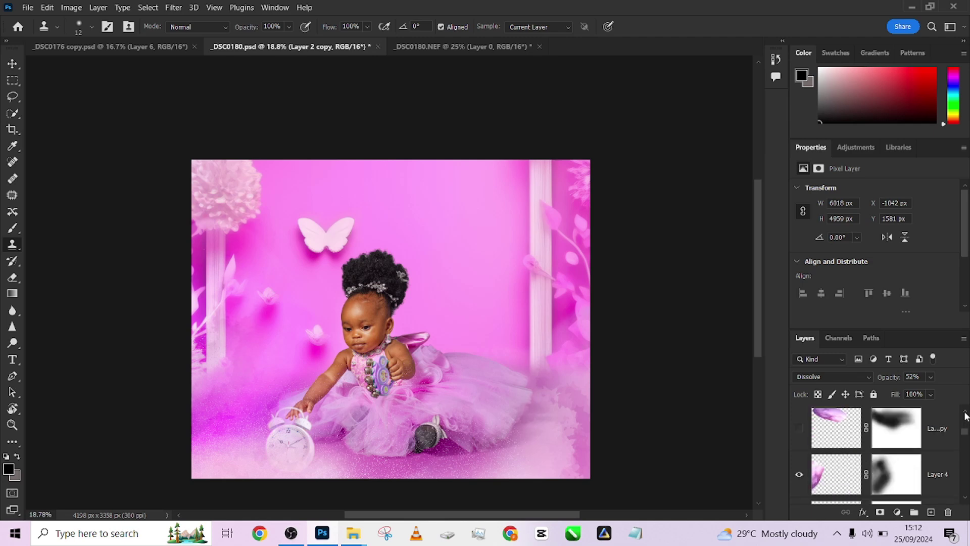
{"action": "left_click", "coordinate": [799, 428]}
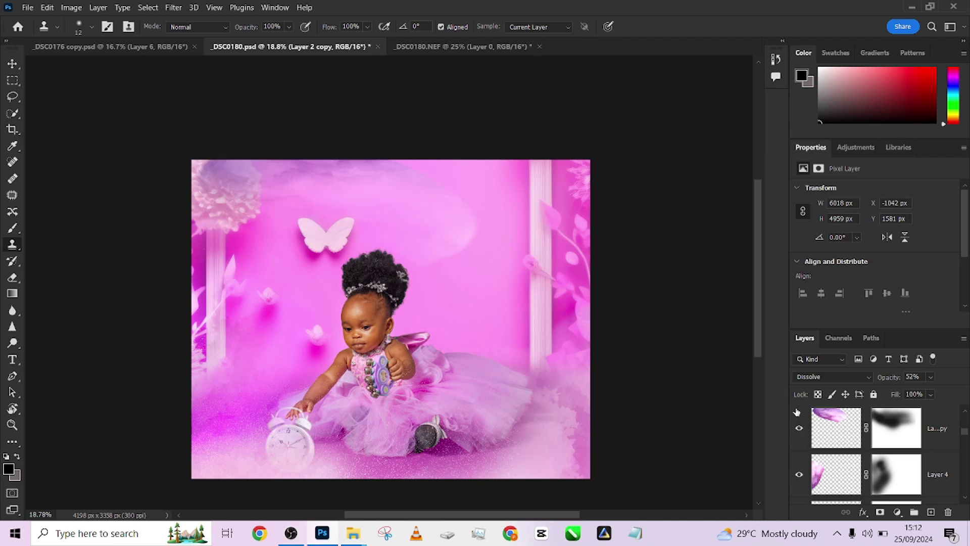
{"action": "left_click", "coordinate": [801, 429]}
{"action": "left_click", "coordinate": [801, 432]}
{"action": "left_click", "coordinate": [801, 430]}
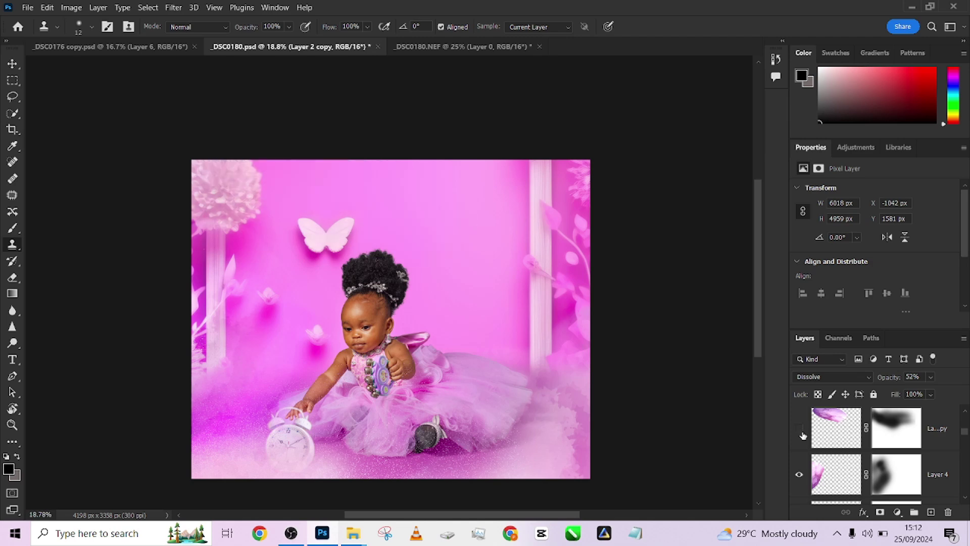
{"action": "left_click", "coordinate": [801, 430]}
Turn on Layer 3's glowing clouds at the top, comparing on and off.
{"action": "scroll", "coordinate": [966, 415], "scroll_direction": "up", "scroll_amount": 1}
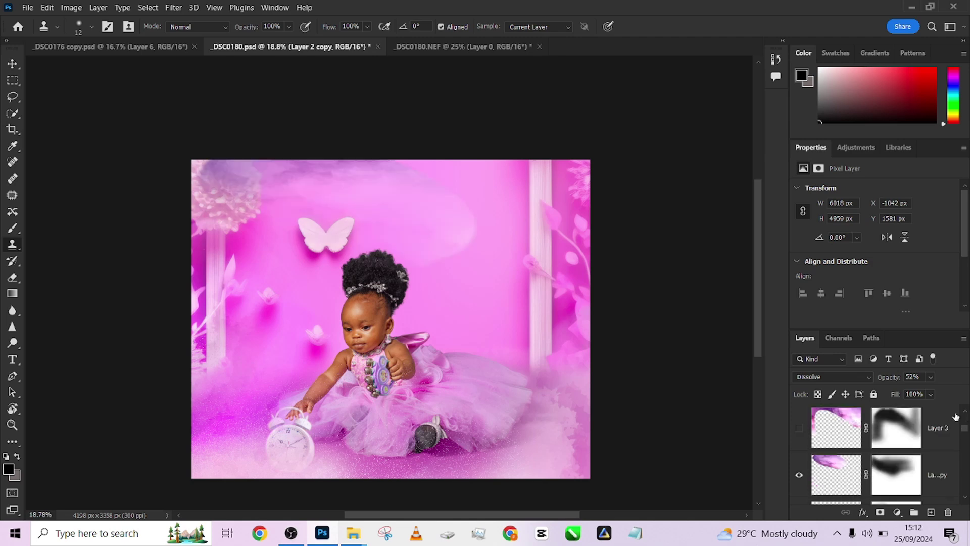
{"action": "left_click", "coordinate": [799, 430]}
{"action": "left_click", "coordinate": [799, 429]}
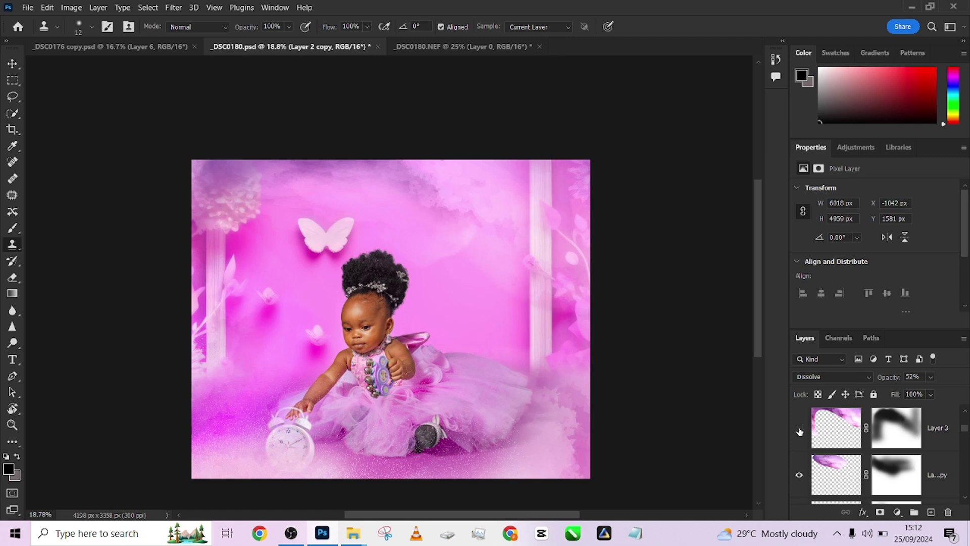
{"action": "left_click", "coordinate": [799, 430]}
{"action": "left_click", "coordinate": [799, 429]}
{"action": "left_click", "coordinate": [799, 428]}
Turn on Layer 6's purple cloud haze around the edges and upper right.
{"action": "scroll", "coordinate": [962, 422], "scroll_direction": "up", "scroll_amount": 1}
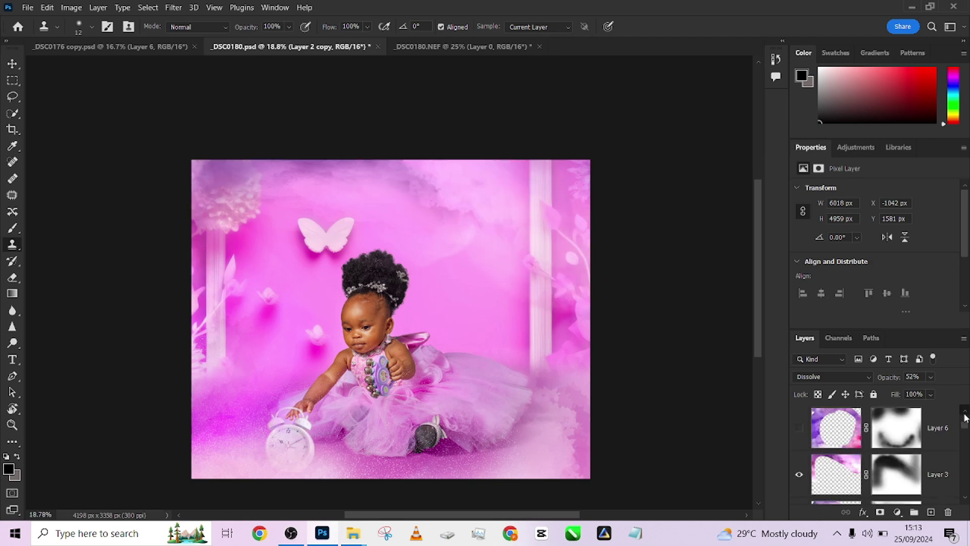
{"action": "left_click", "coordinate": [797, 429]}
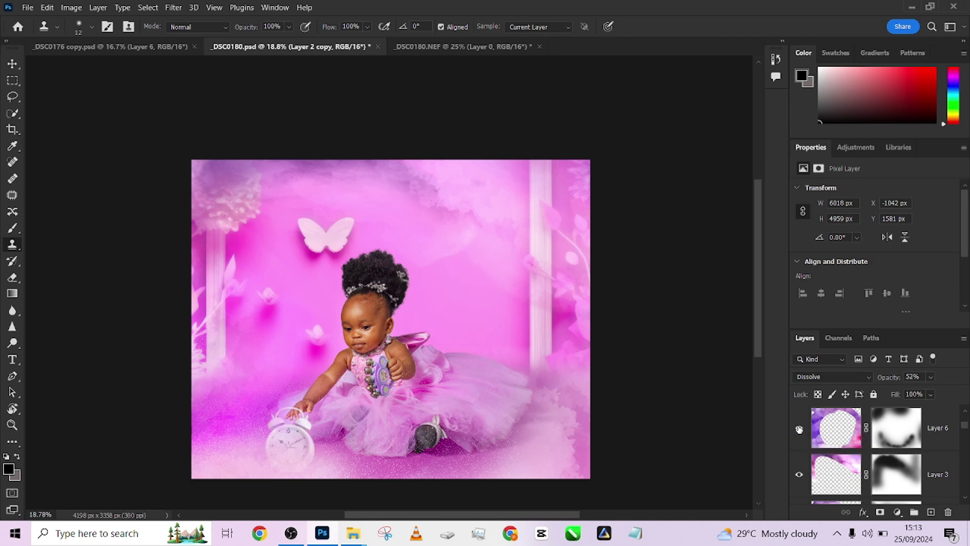
{"action": "left_click", "coordinate": [799, 429]}
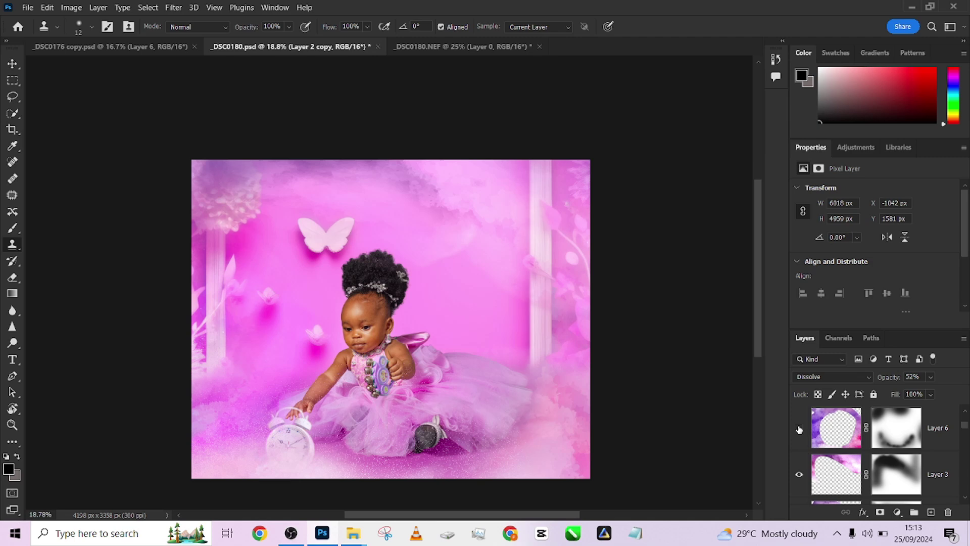
{"action": "left_click", "coordinate": [800, 429]}
Enable Photo Filter 1, select its layer mask, and scroll back down to Layer 0.
{"action": "scroll", "coordinate": [965, 419], "scroll_direction": "up", "scroll_amount": 1}
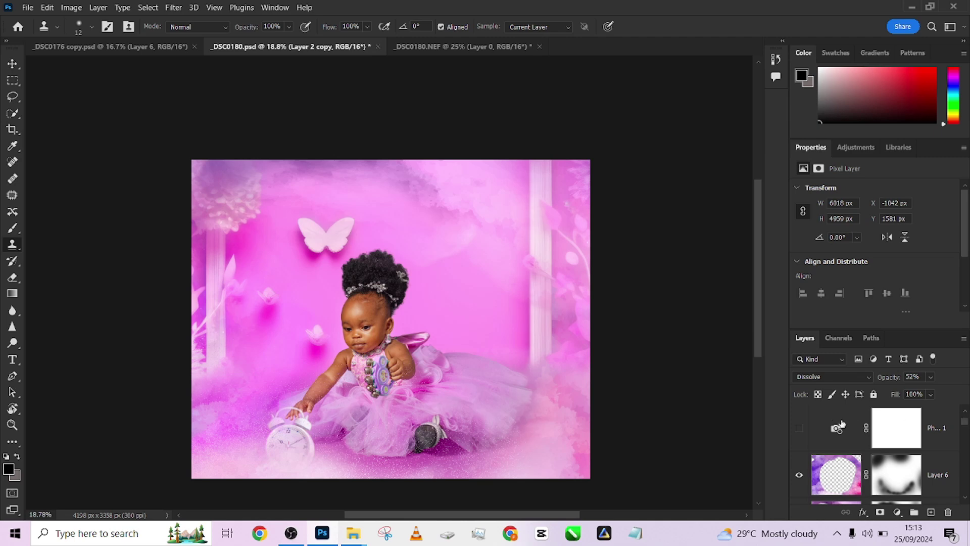
{"action": "left_click", "coordinate": [802, 432]}
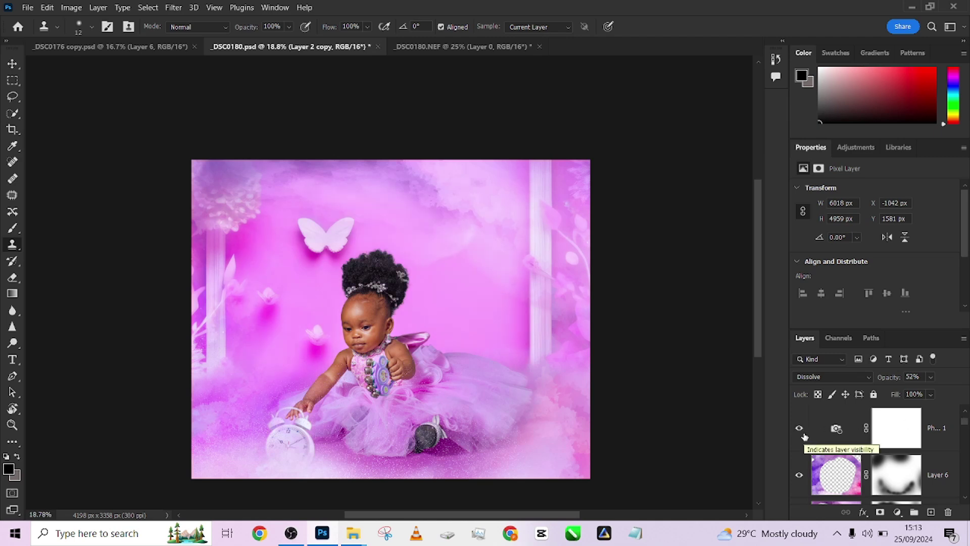
{"action": "left_click", "coordinate": [896, 434]}
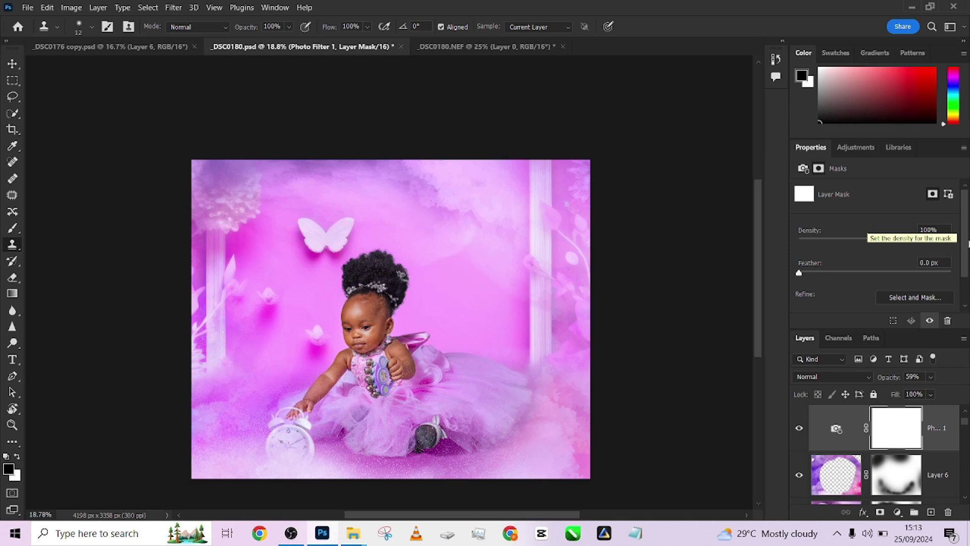
{"action": "left_click", "coordinate": [965, 410]}
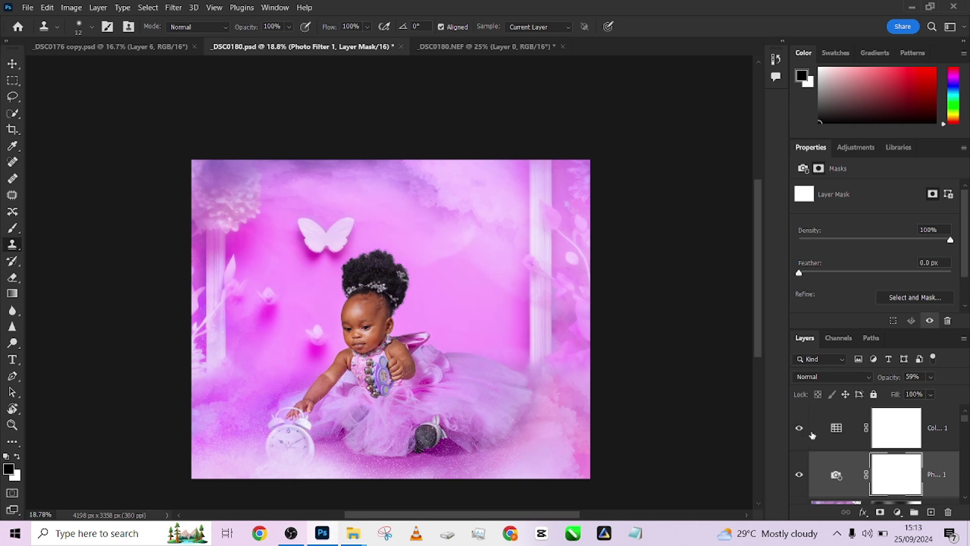
{"action": "scroll", "coordinate": [824, 439], "scroll_direction": "down", "scroll_amount": 3}
{"action": "scroll", "coordinate": [826, 441], "scroll_direction": "down", "scroll_amount": 4}
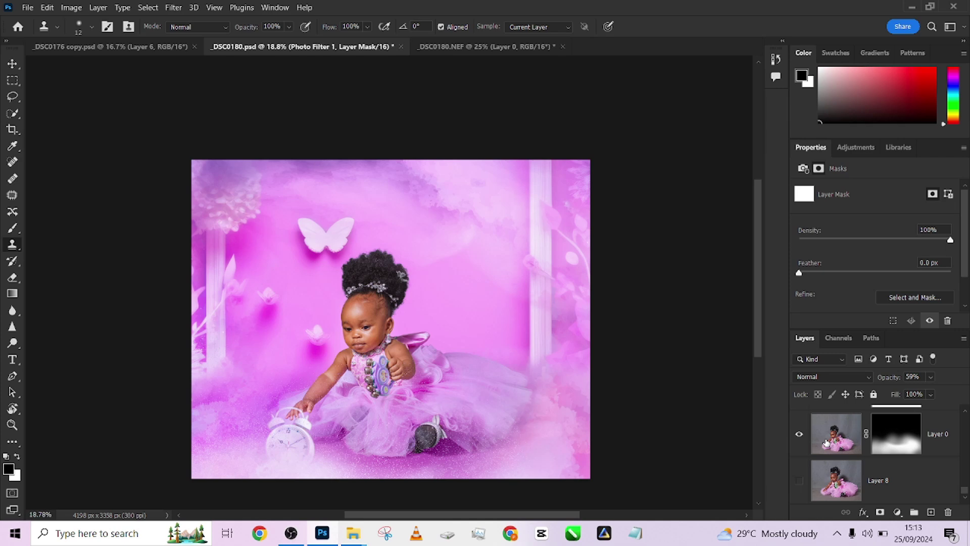
{"action": "left_click", "coordinate": [800, 480]}
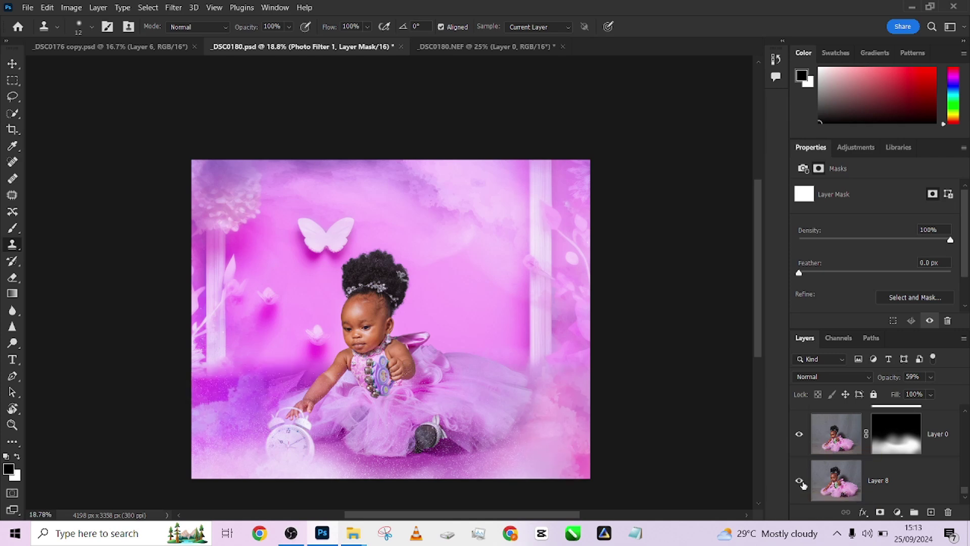
{"action": "left_click", "coordinate": [801, 482], "text": "alt"}
{"action": "left_click", "coordinate": [802, 484], "text": "alt"}
{"action": "left_click", "coordinate": [802, 484]}
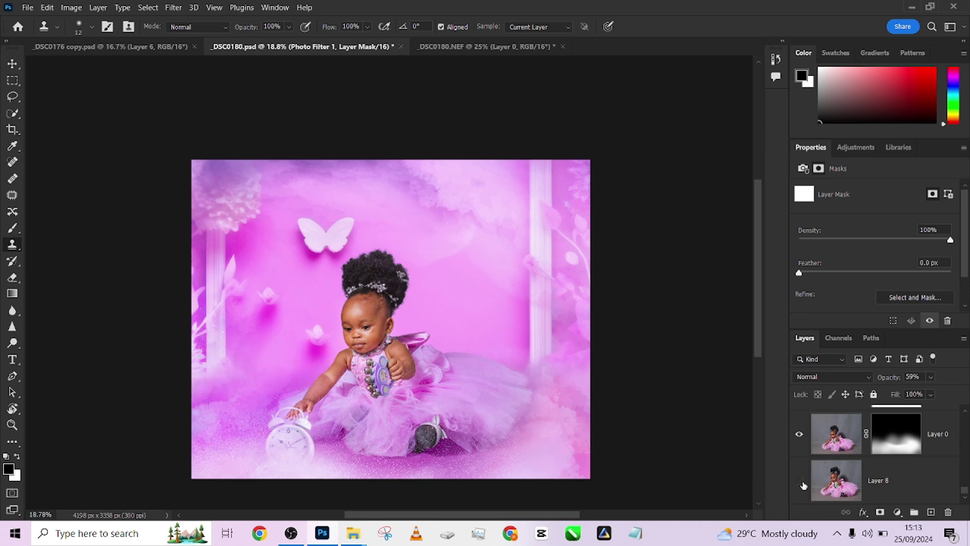
{"action": "left_click", "coordinate": [803, 484], "text": "alt"}
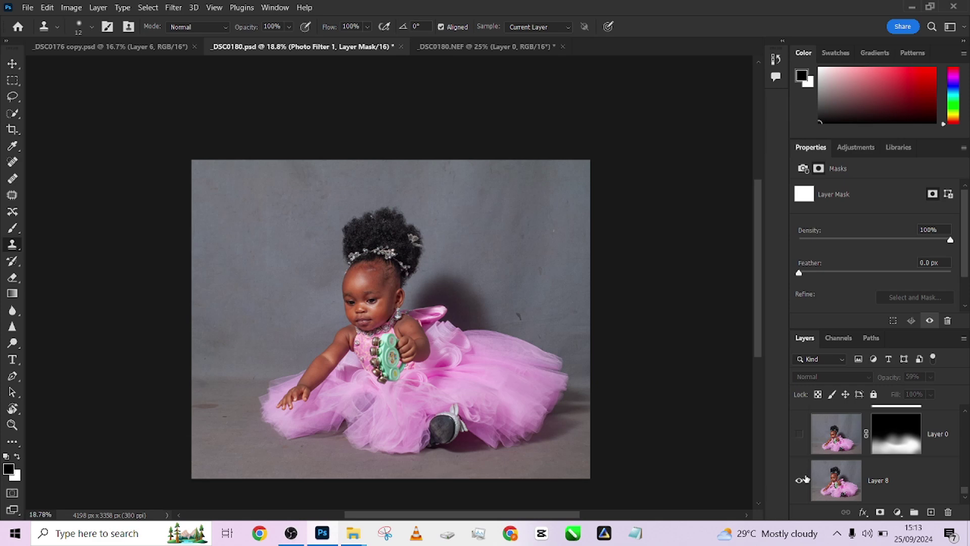
{"action": "left_click", "coordinate": [803, 481], "text": "alt"}
{"action": "left_click", "coordinate": [803, 482]}
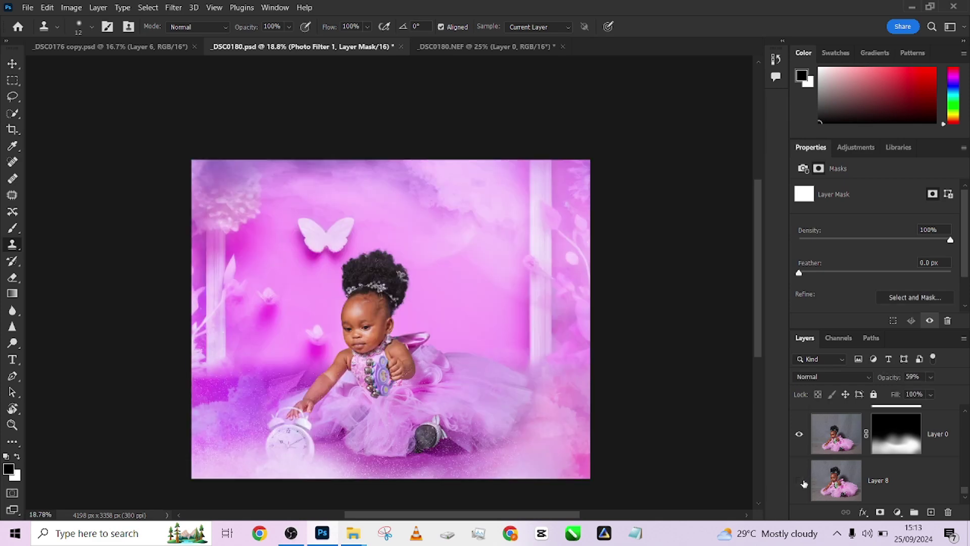